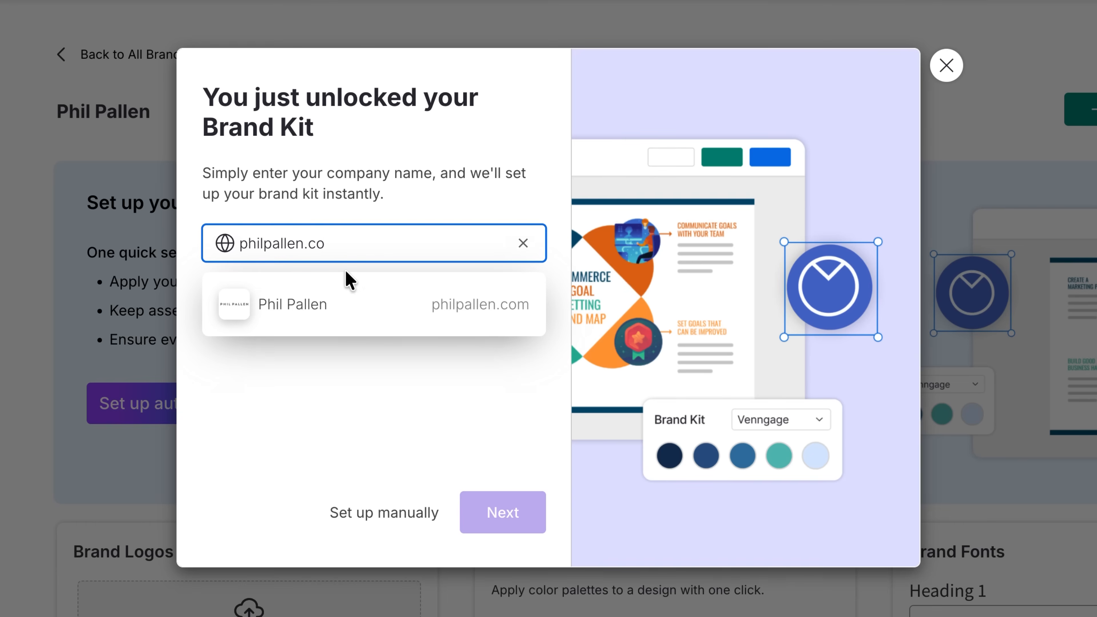
Step: Choose the suggested brand website and confirm adding its logo and colors to the Brand Kit
click(370, 325)
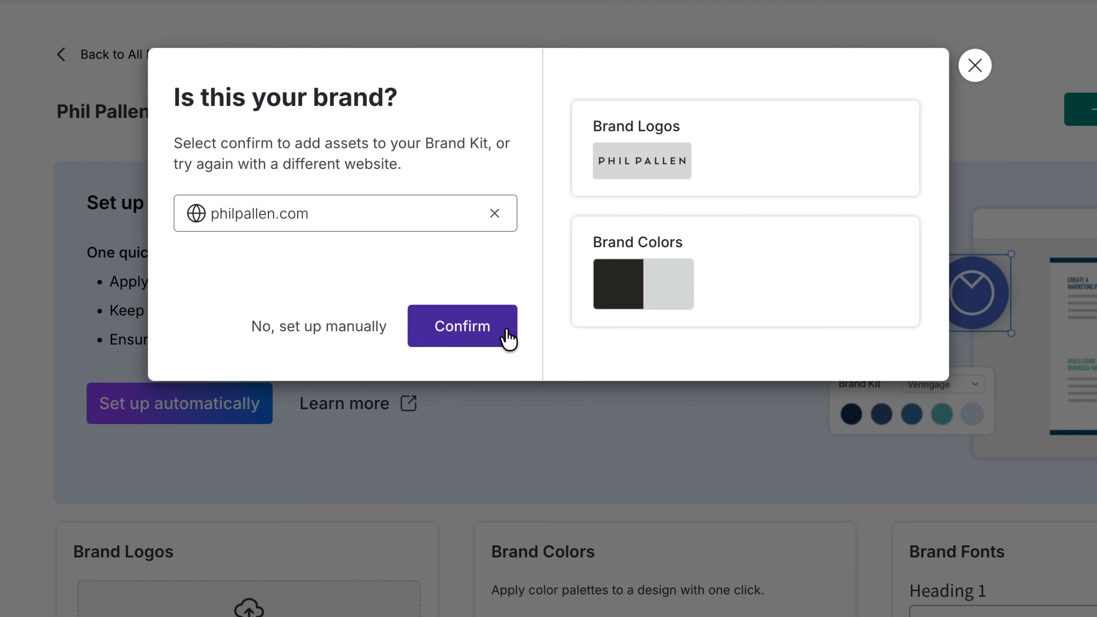
click(507, 330)
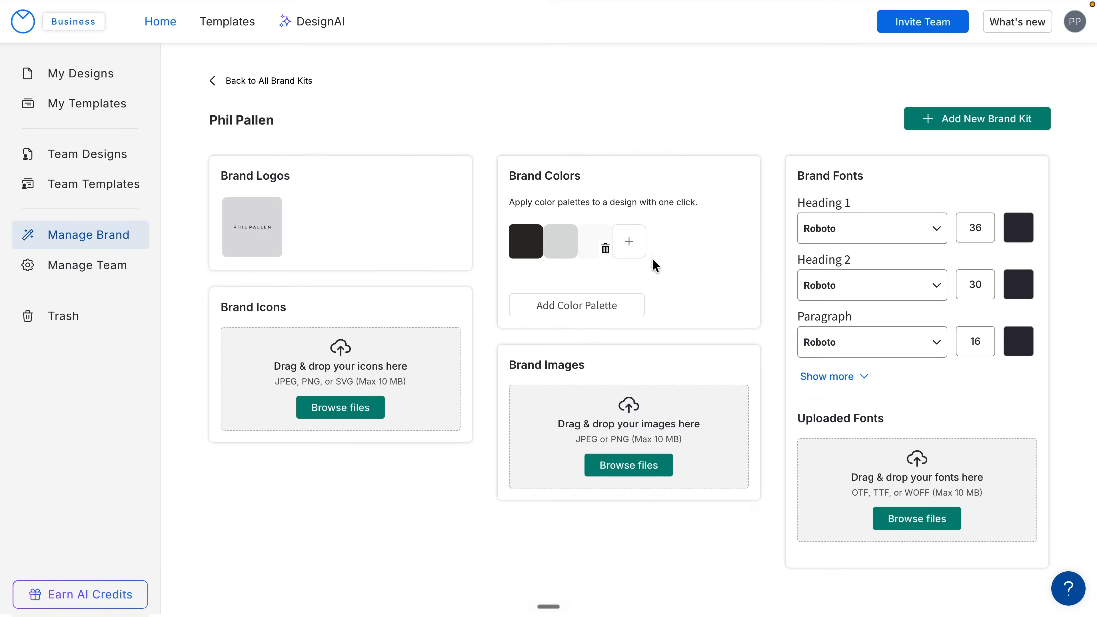
Step: Add the color A05332 to the brand color palette
click(630, 241)
drag(677, 425, 690, 424)
double_click(692, 425)
text(A05332)
key(Return)
click(751, 285)
Step: Add the color 373A49 to the brand color palette
click(664, 242)
double_click(734, 425)
text(373A49)
key(Return)
click(785, 284)
Step: Upload all icon files from the Brand icons folder in Downloads to Brand Icons
click(381, 405)
click(242, 192)
double_click(374, 172)
key(super+a)
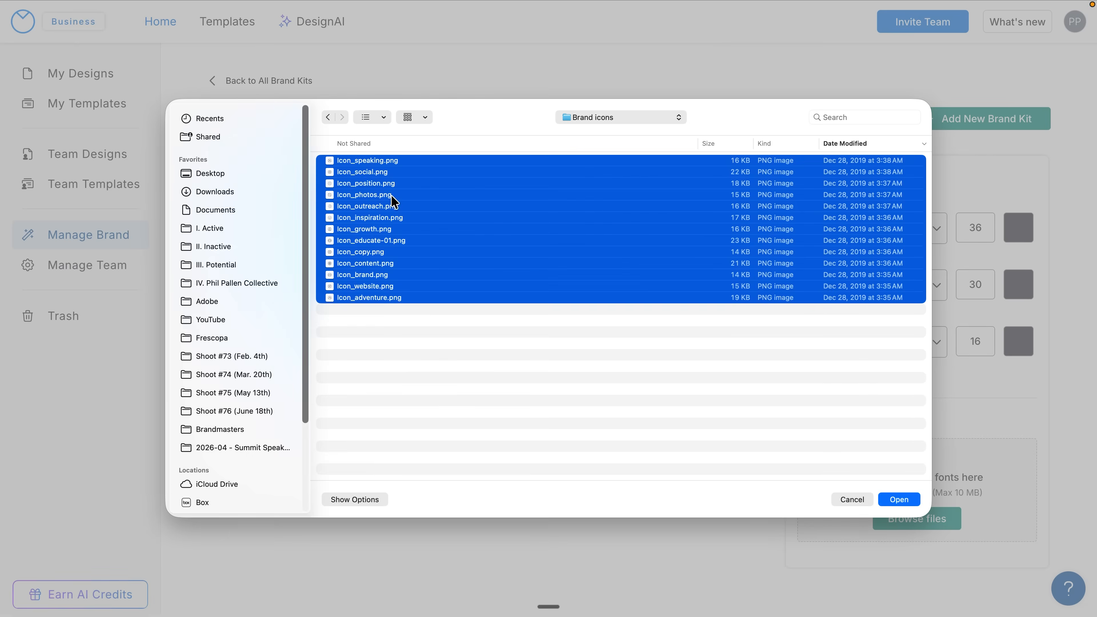
key(Return)
Step: Upload all pictures from the Brand photos folder in Downloads to Brand Images
click(606, 435)
click(287, 196)
double_click(380, 183)
click(380, 184)
key(super+a)
key(Return)
Step: Upload all font files from the Fonts folder in Downloads to Uploaded Fonts
scroll(772, 353, down, 3)
click(917, 441)
click(240, 192)
double_click(362, 160)
key(super+a)
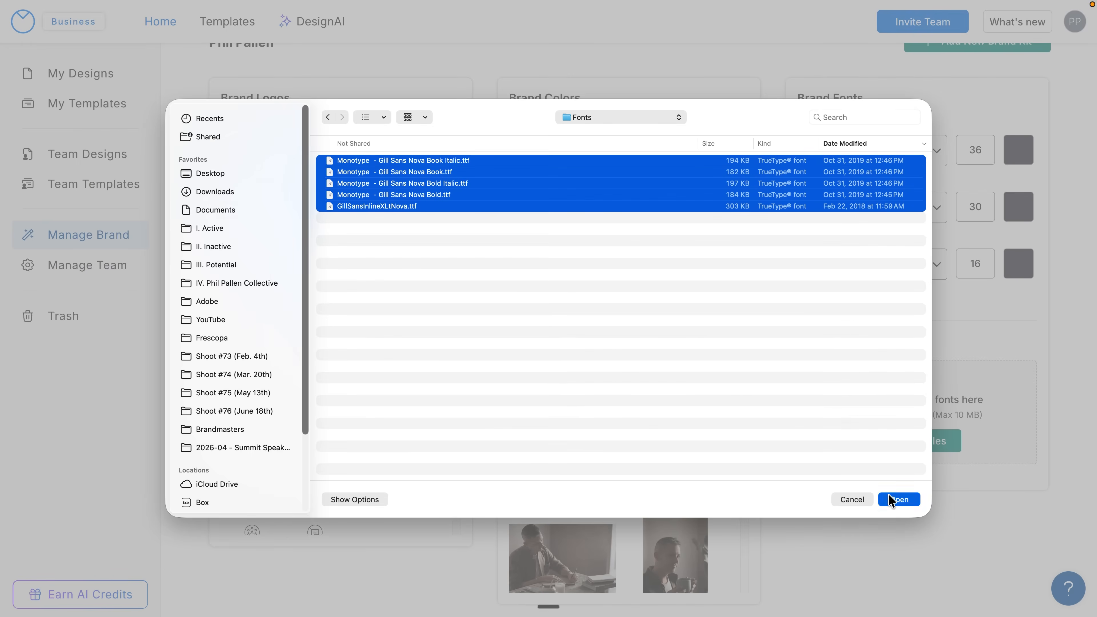
key(Return)
Step: Set the Heading 1 font to Monotype Gill Sans Nova Bold and Heading 2 to Monotype Gill Sans Nova Book
scroll(776, 497, down, 2)
scroll(773, 495, up, 3)
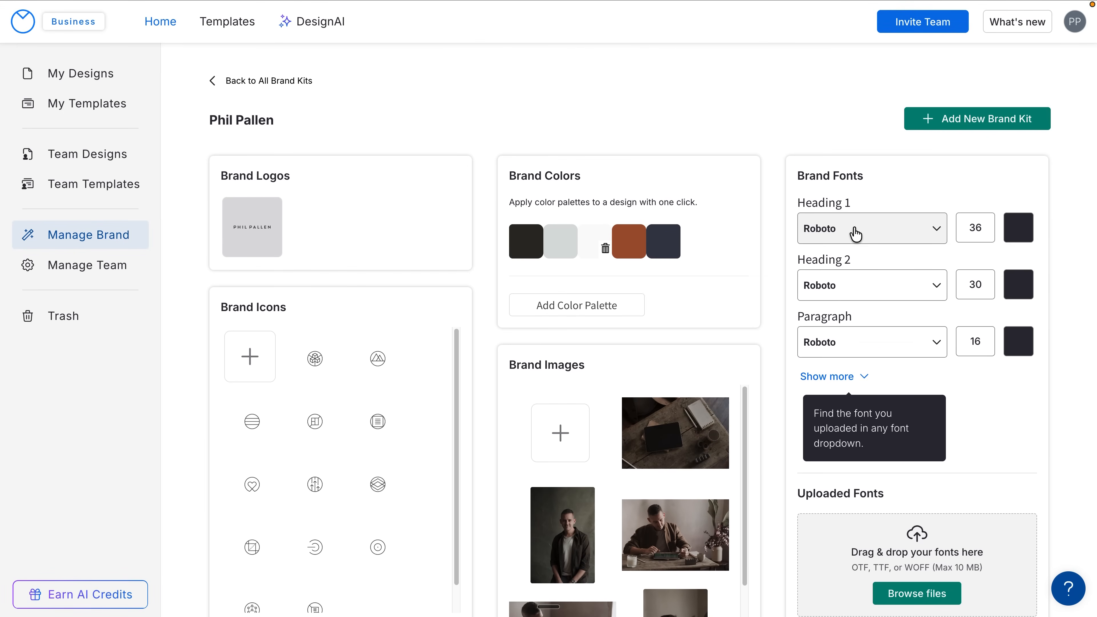
click(856, 232)
click(855, 365)
click(848, 285)
click(860, 379)
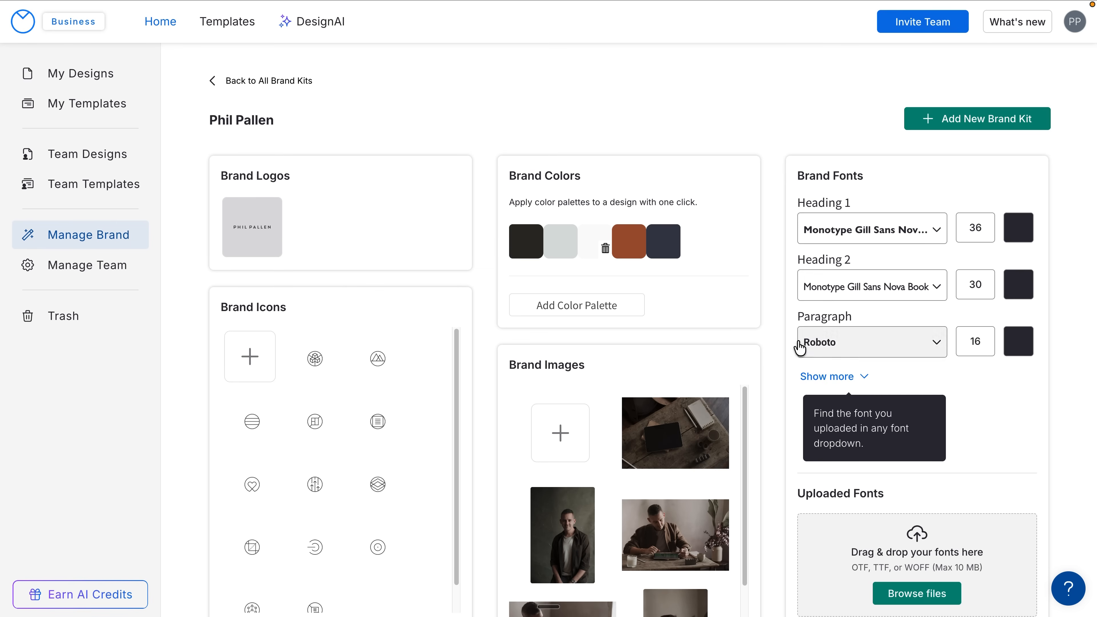
Step: Set the Paragraph font to Monotype Gill Sans Nova Book
scroll(825, 308, down, 2)
click(826, 283)
click(821, 377)
Step: Show the remaining text styles and set Heading 3 to Monotype Gill Sans Nova Book and Heading 4 to GILLSANSINLINEXLTNOVA
scroll(786, 372, down, 2)
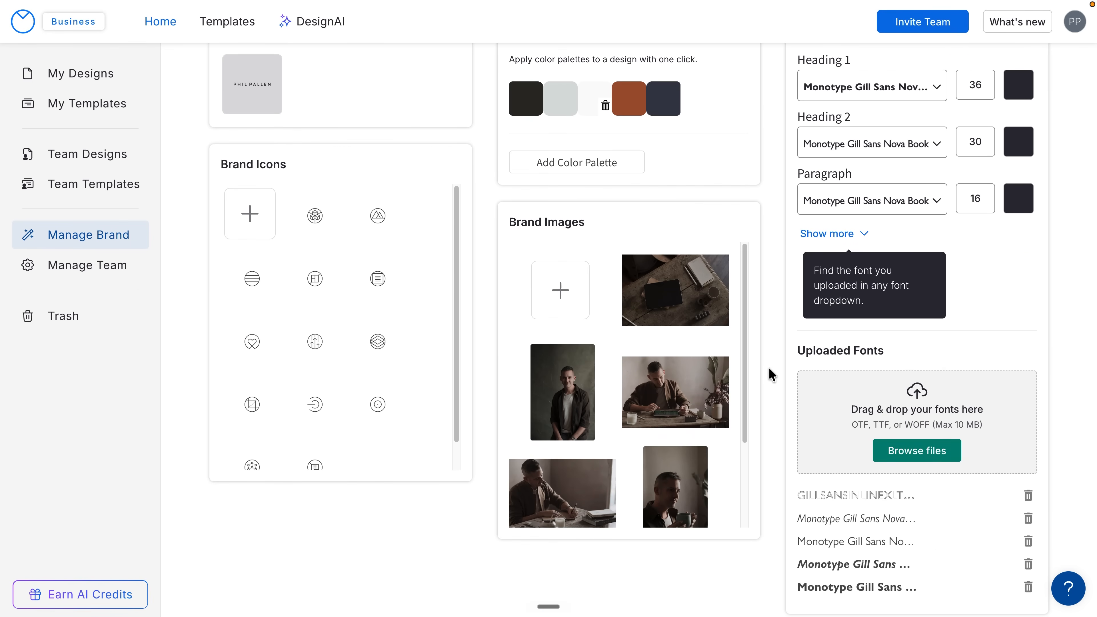
click(852, 244)
scroll(802, 277, up, 2)
click(802, 273)
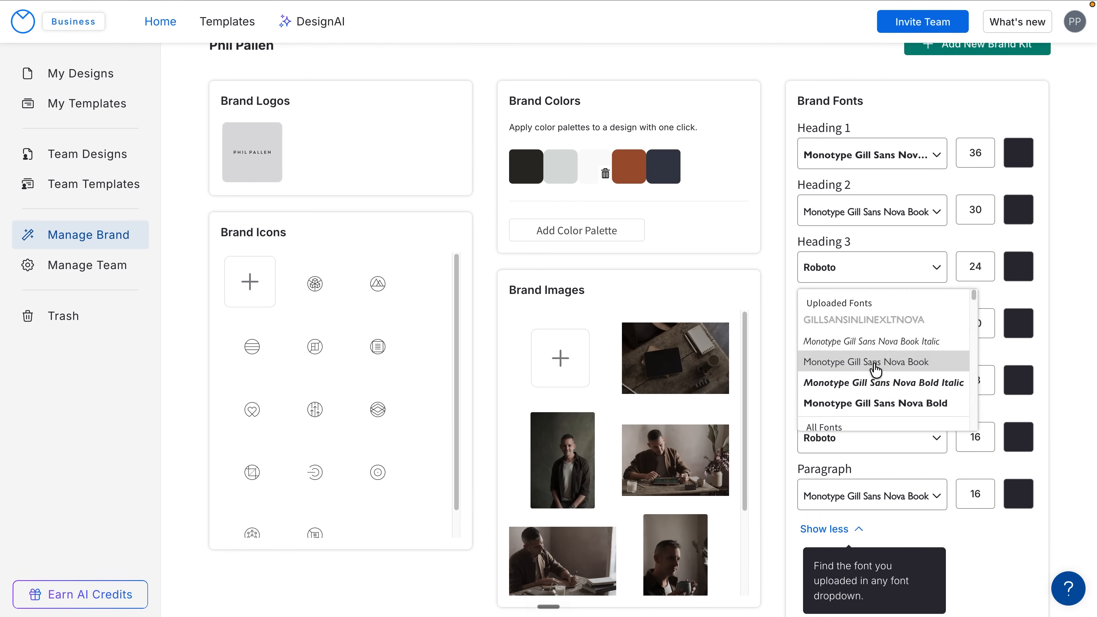
click(812, 366)
click(859, 340)
click(867, 373)
Step: Set the Heading 5 font to Monotype Gill Sans Nova Book and choose a font for Heading 6
click(872, 375)
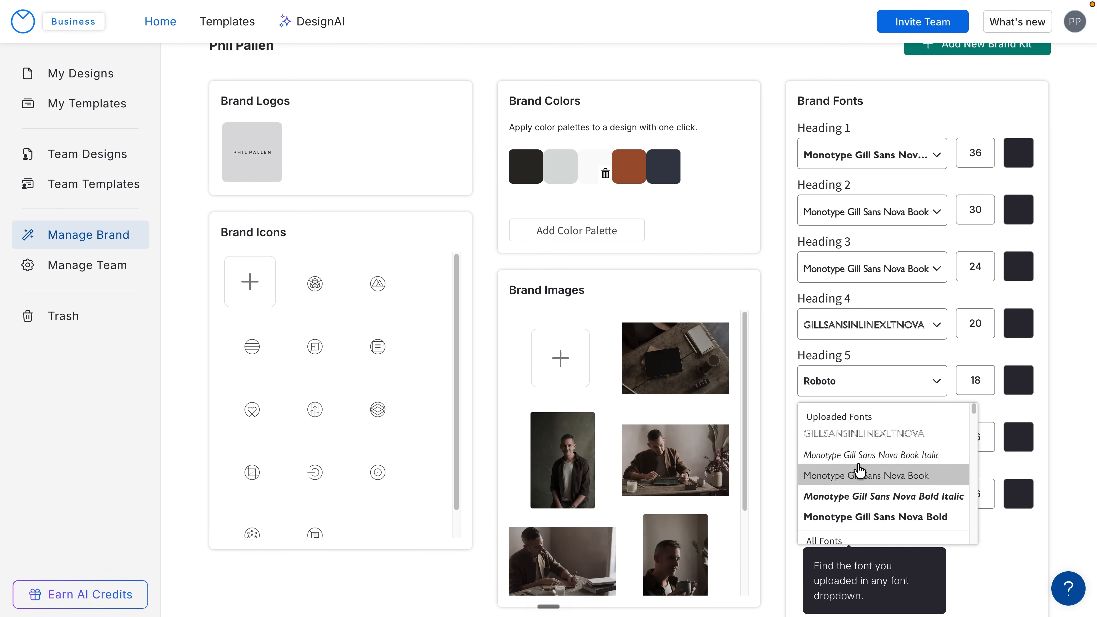
click(828, 473)
click(853, 440)
click(866, 408)
scroll(793, 458, up, 2)
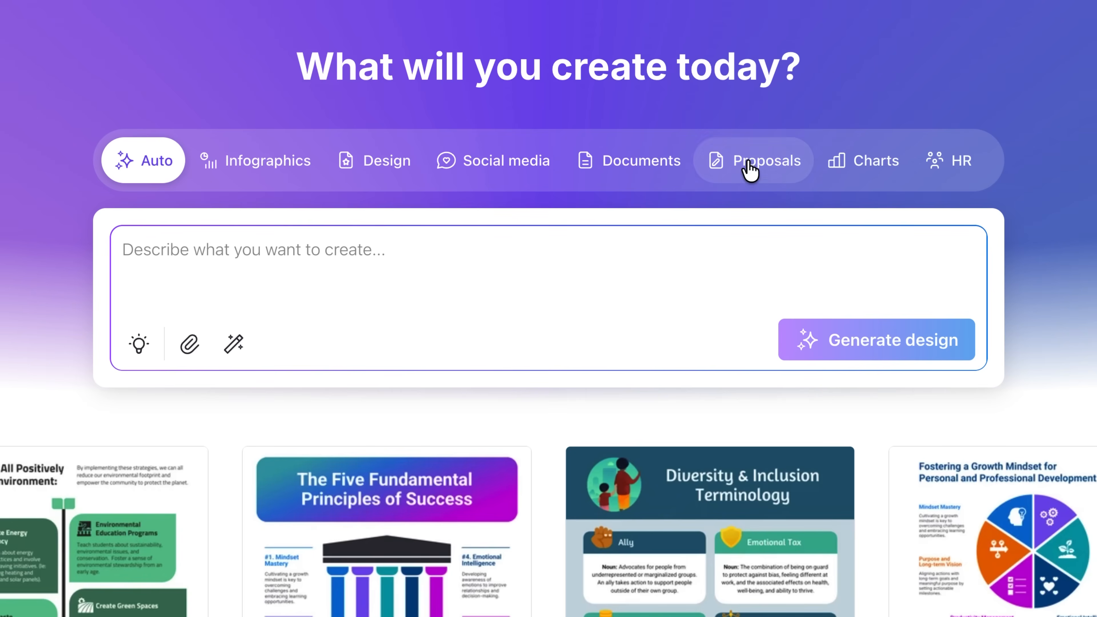
Step: Choose Proposals and write a prompt for a hospitality brand strategy proposal: Package Two, $15K total, $5K/mo over three months, professional but approachable tone
click(756, 175)
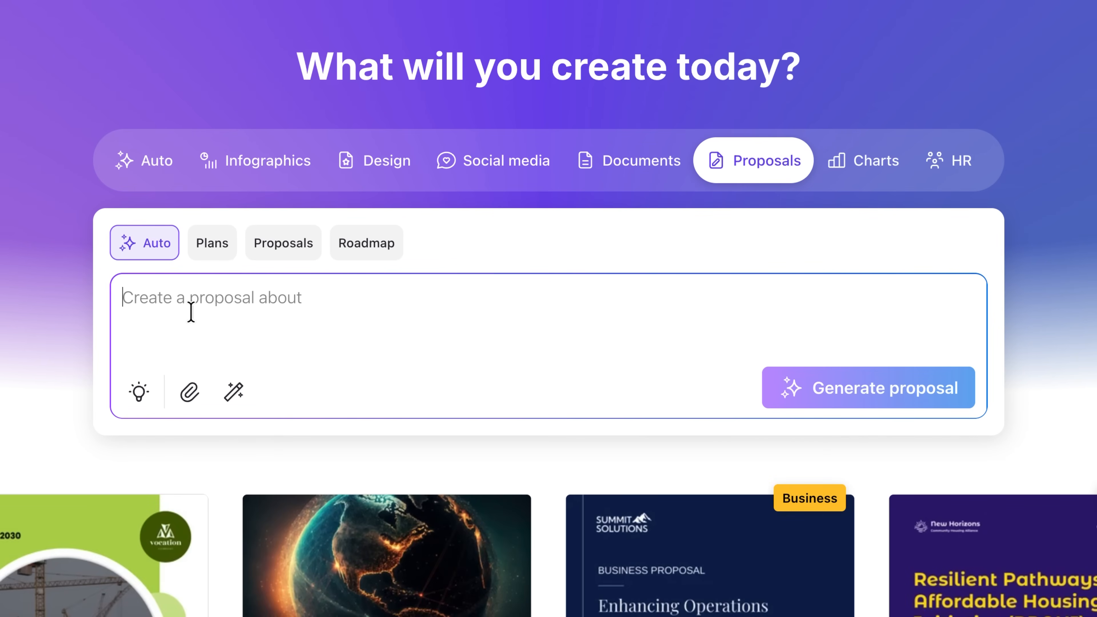
text(Create a brand strateg)
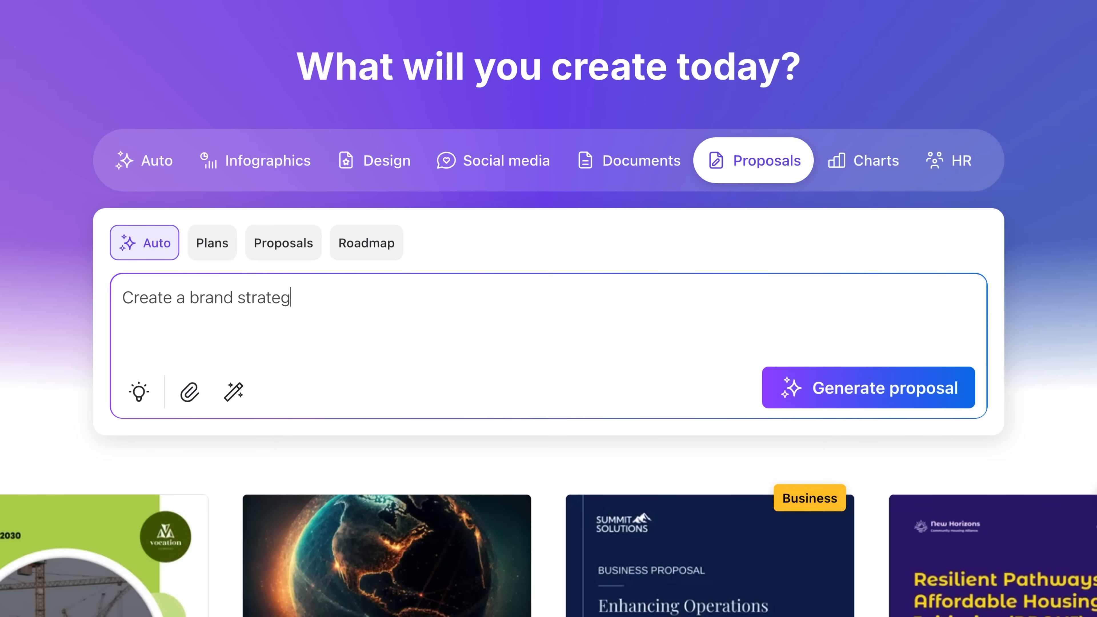
text(he hospitality industry. I'm a brand strategist offering)
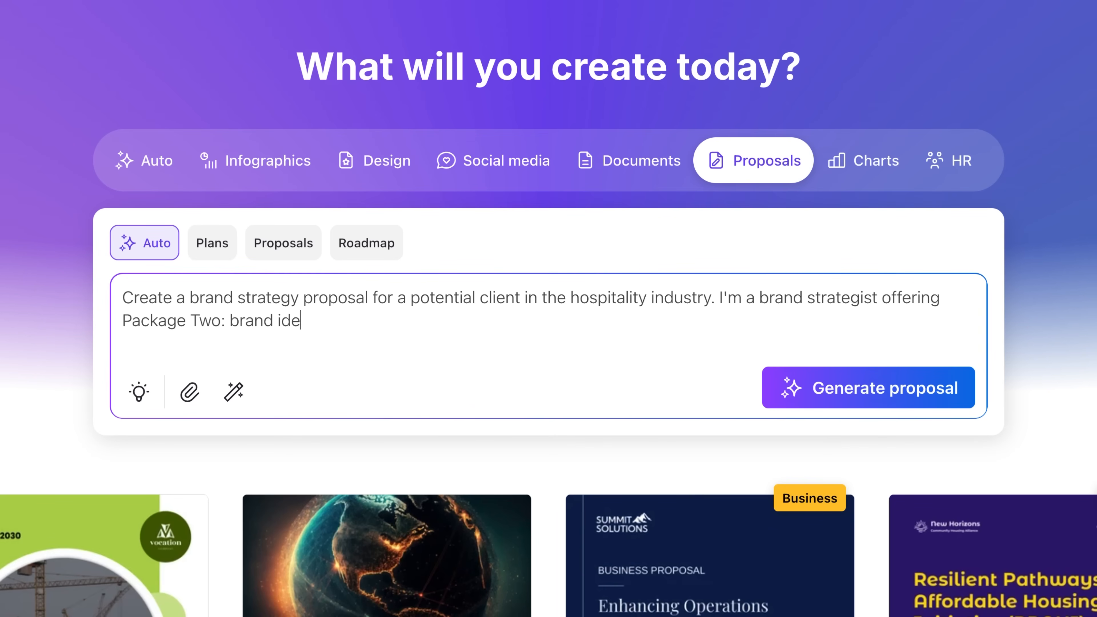
text(hotography management, social profiles, a one-page website, a)
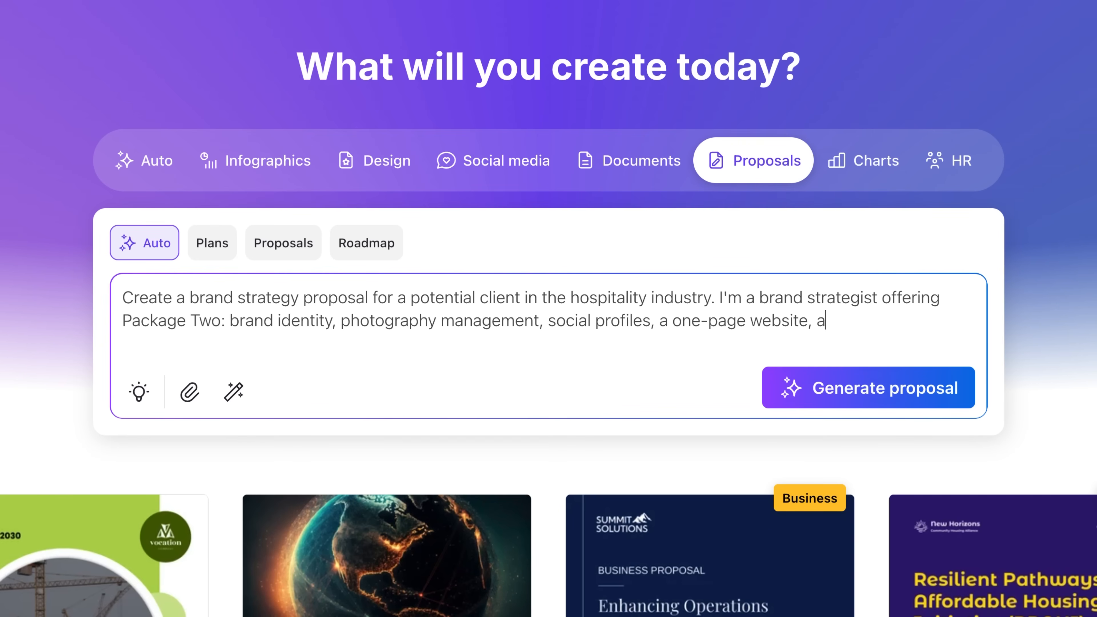
text(trategy session - $15K total, payable at $5K/mo over th)
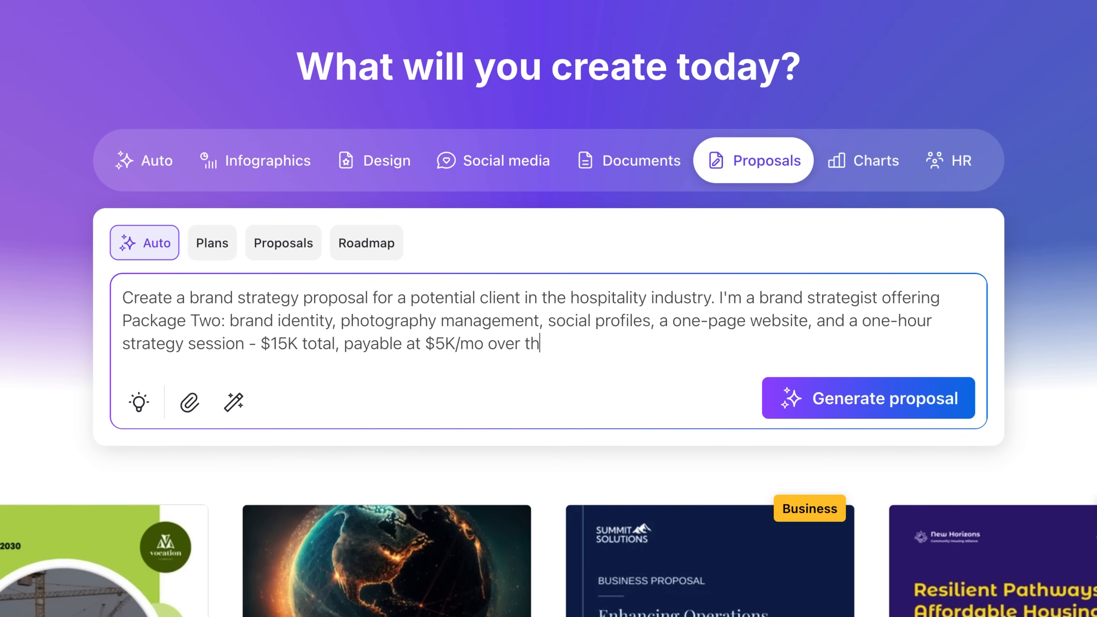
text( The tone should be professional but approac)
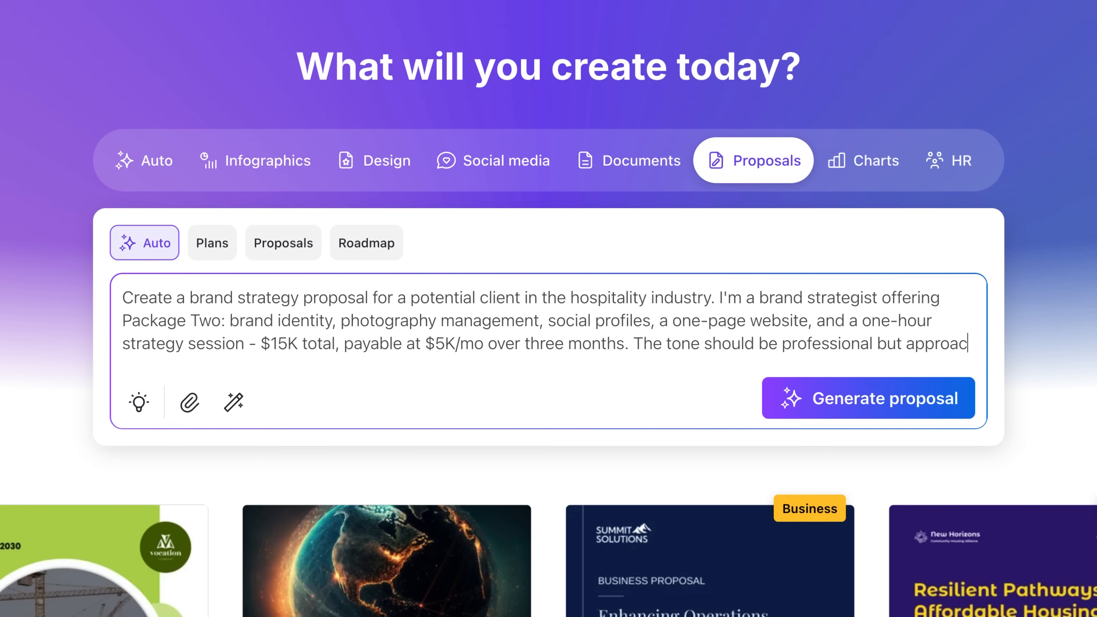
text(hable.)
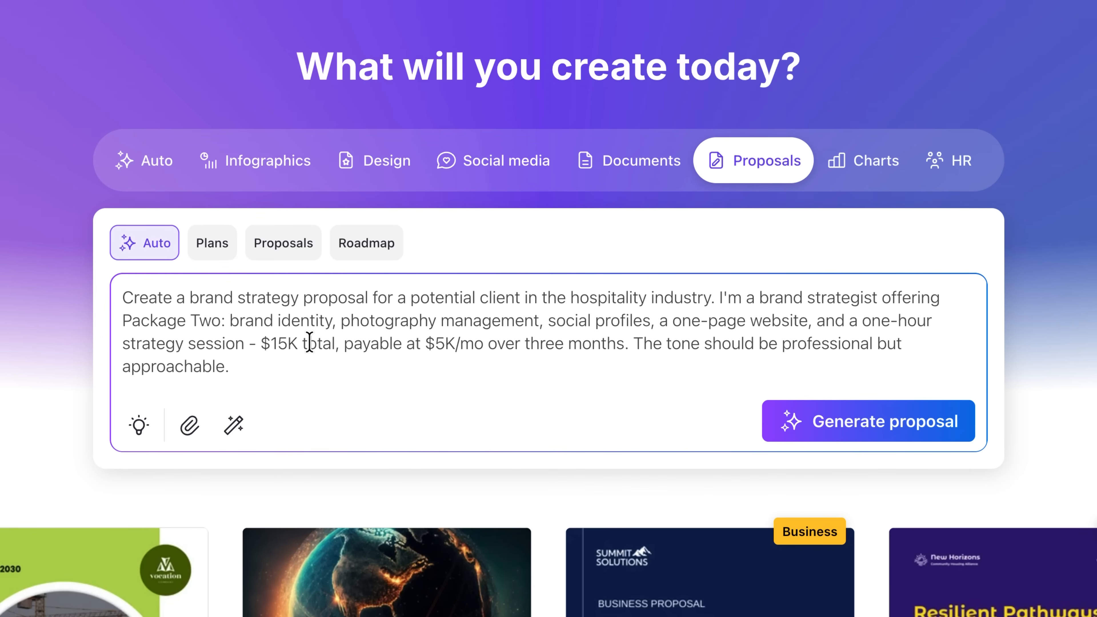
Step: Preview Services.pdf from the Downloads folder and attach it to the proposal prompt
click(192, 426)
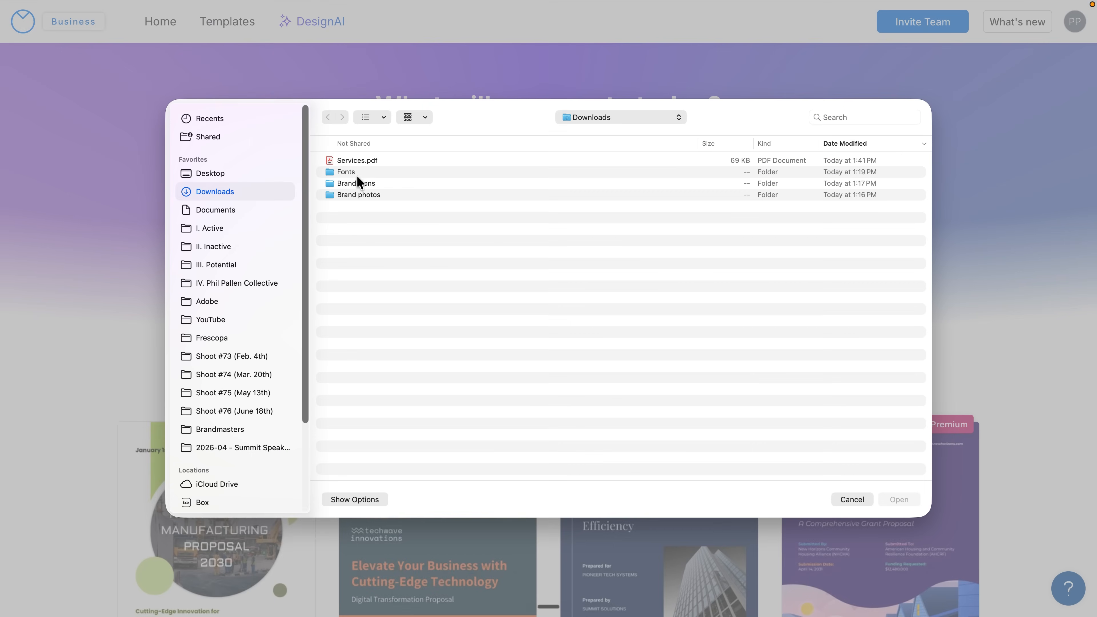
click(355, 162)
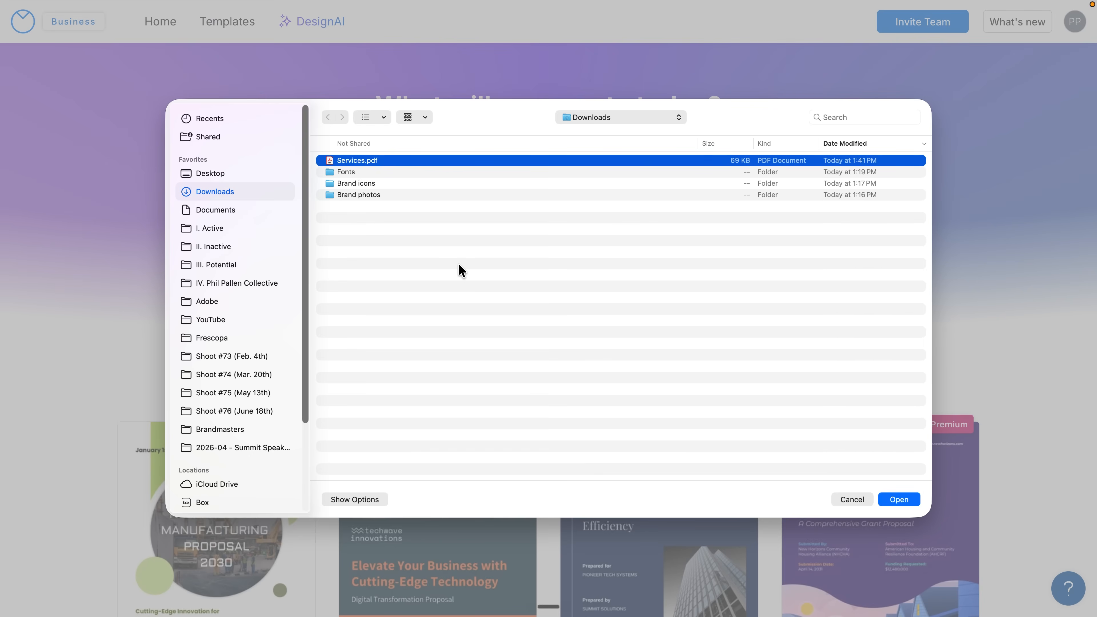
key(space)
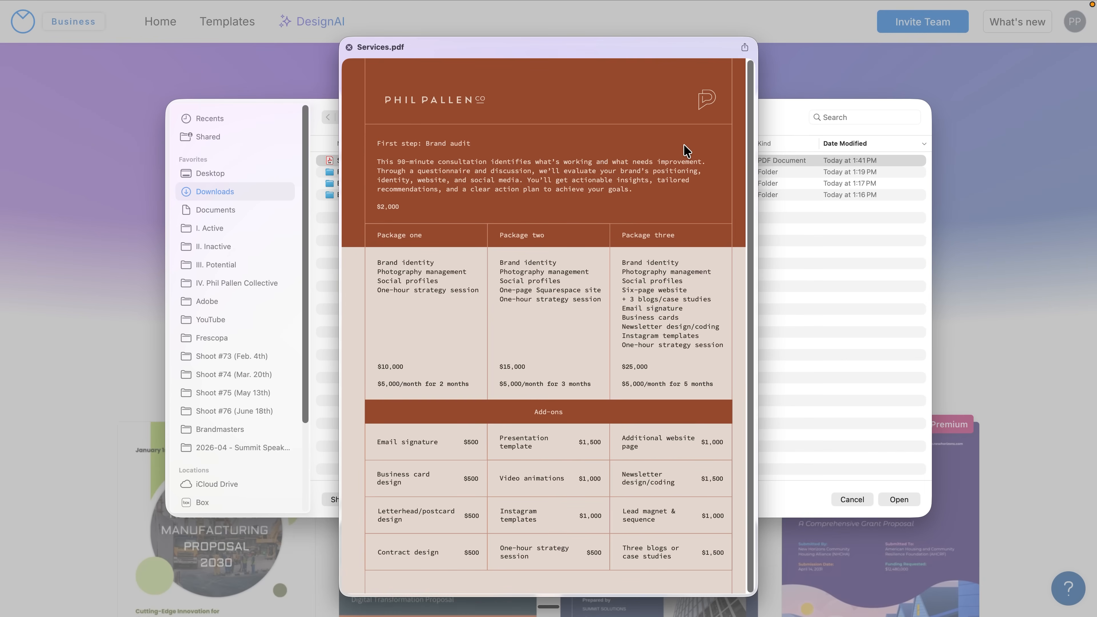
key(space)
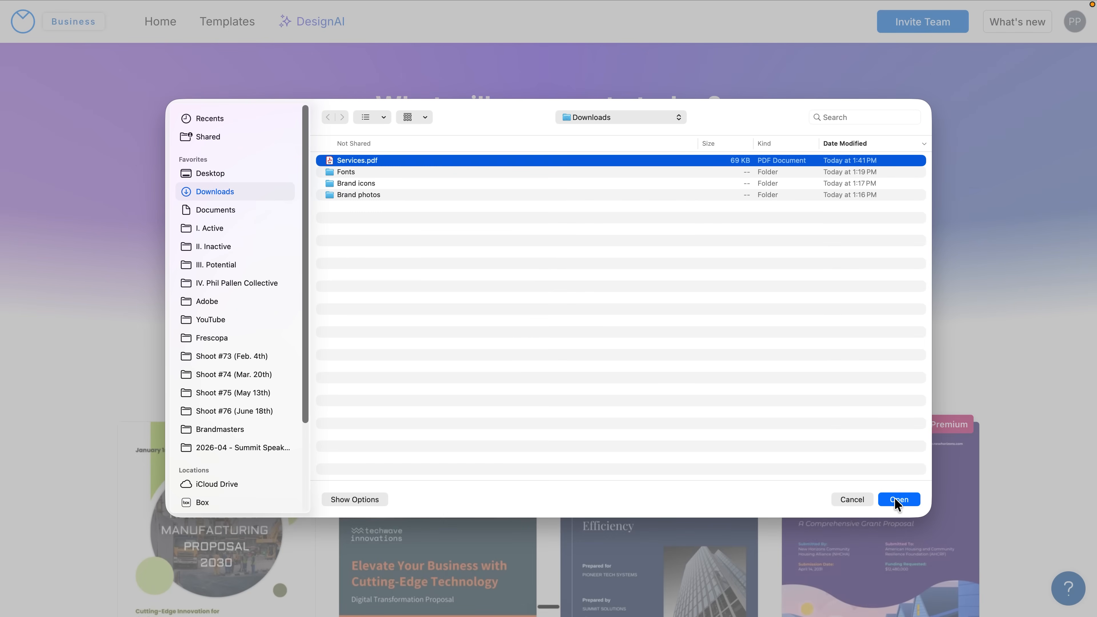
click(898, 500)
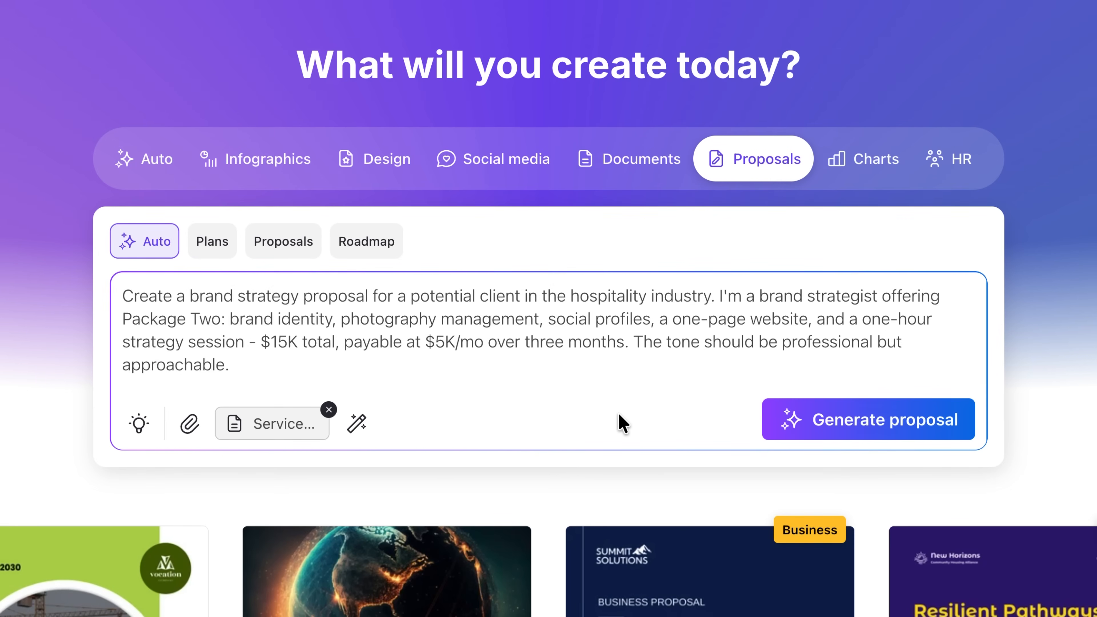
Step: Apply the newly set-up brand kit instead of My Brand to the prompt and generate the proposal
click(357, 424)
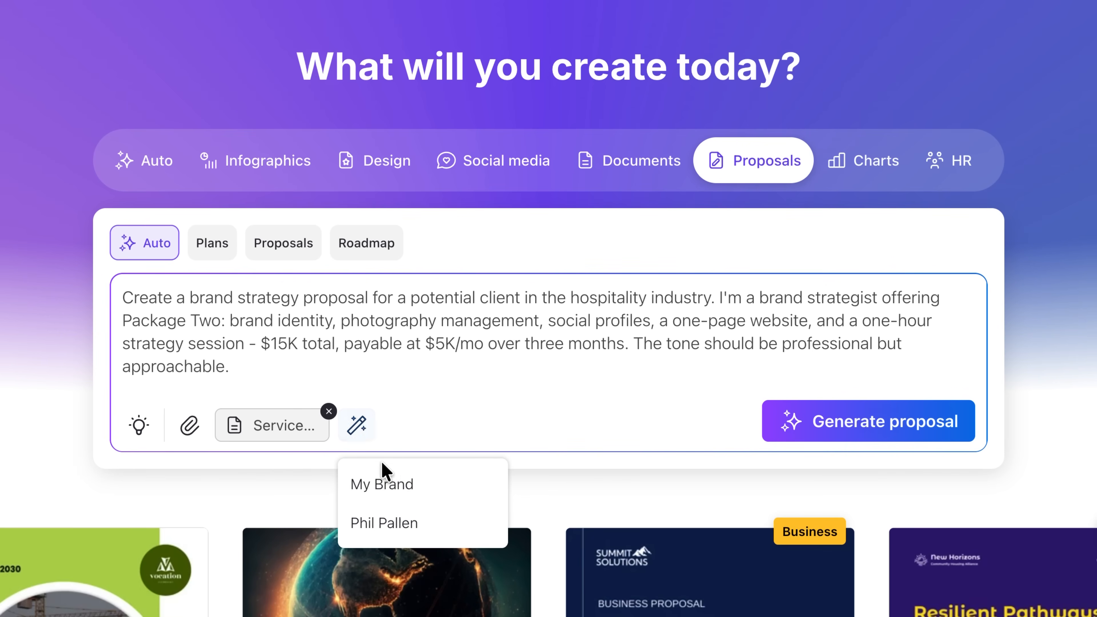
click(430, 536)
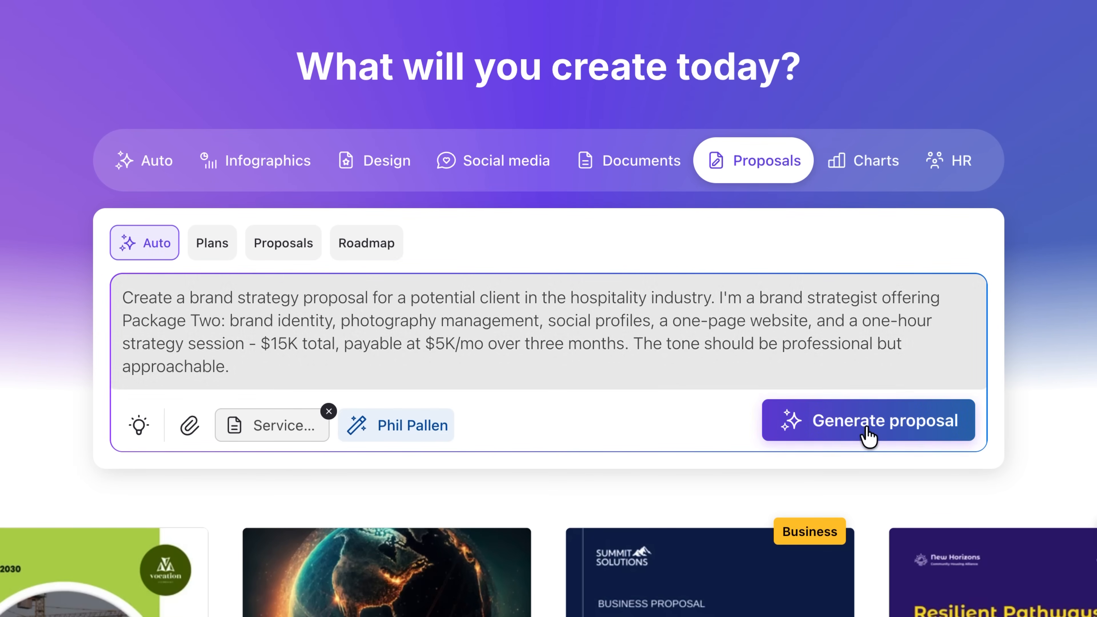
click(871, 438)
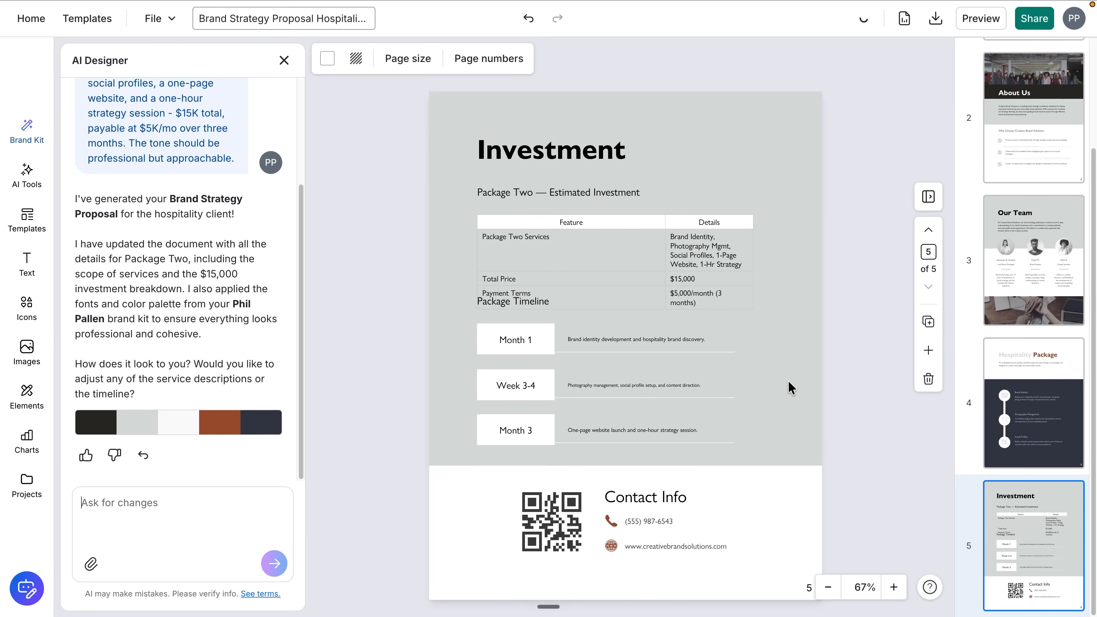
Step: On the proposal's first page, shuffle the palette until the photo is rust-tinted, the title band navy and the lower band near-black
scroll(1037, 314, up, 3)
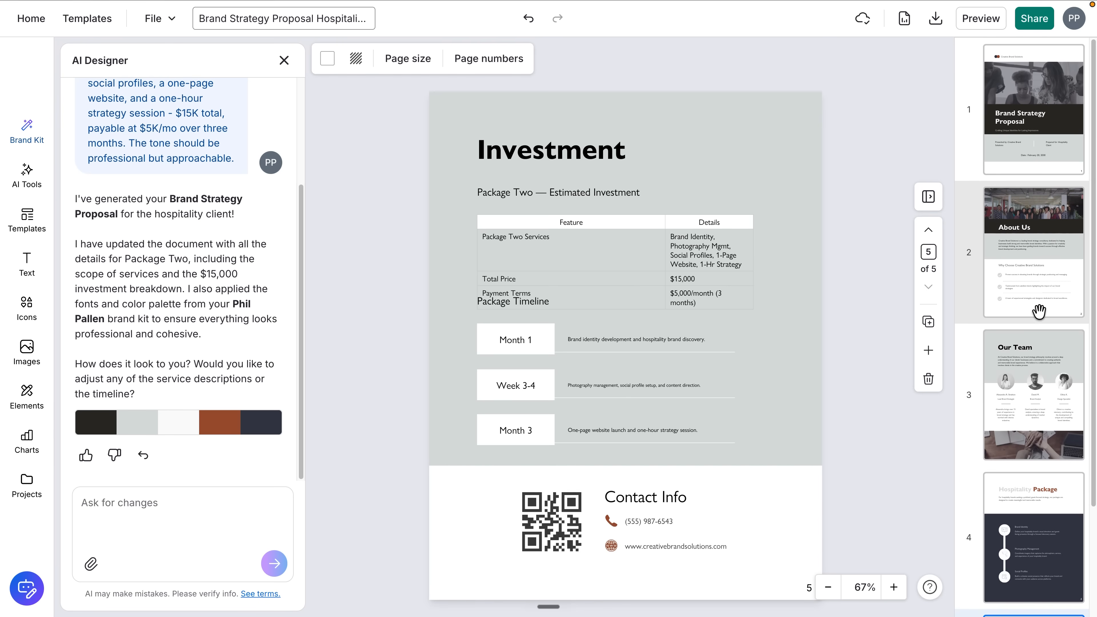
click(1027, 88)
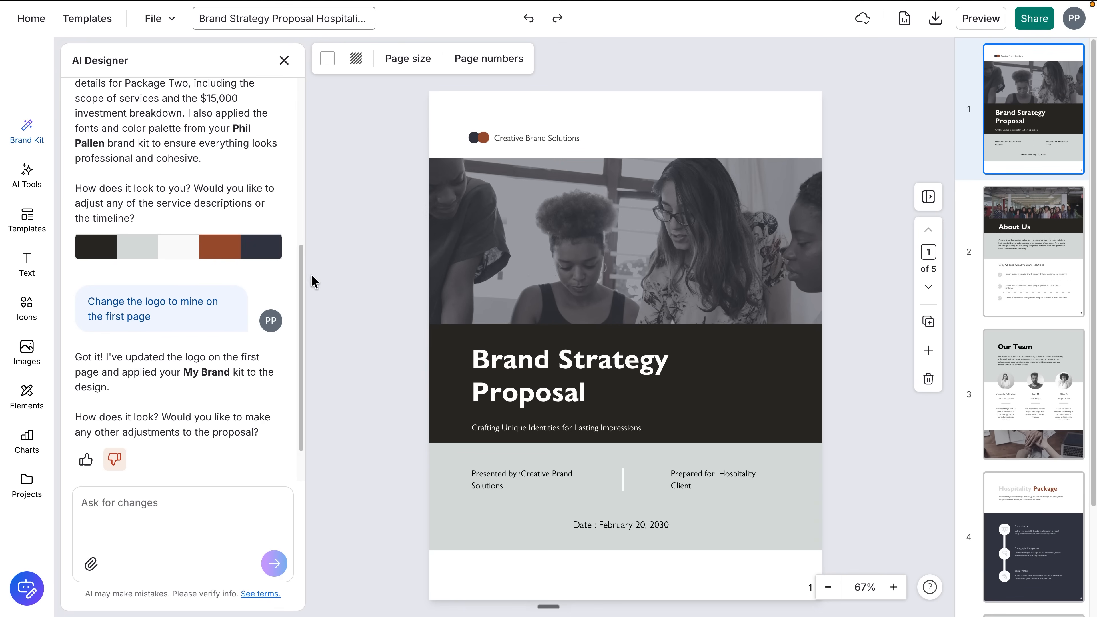
click(222, 251)
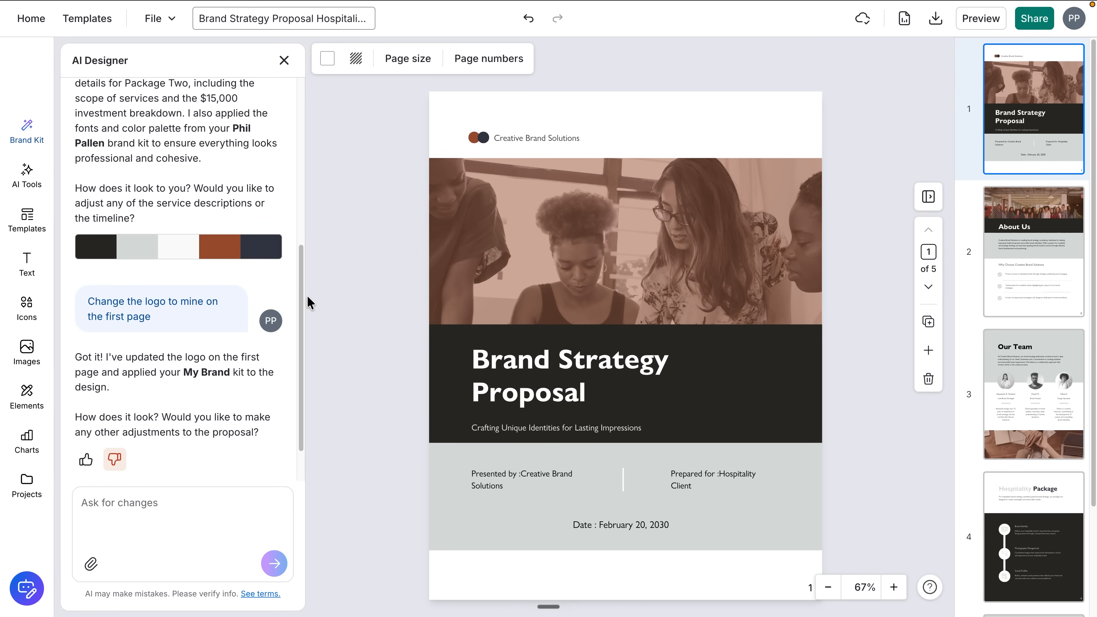
click(207, 253)
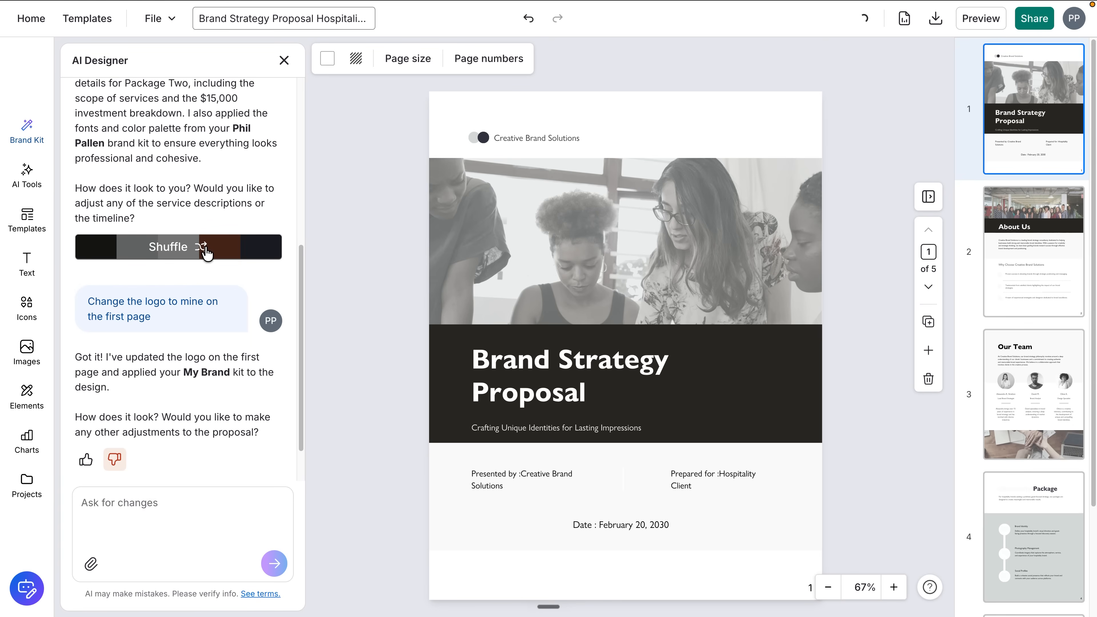
click(207, 253)
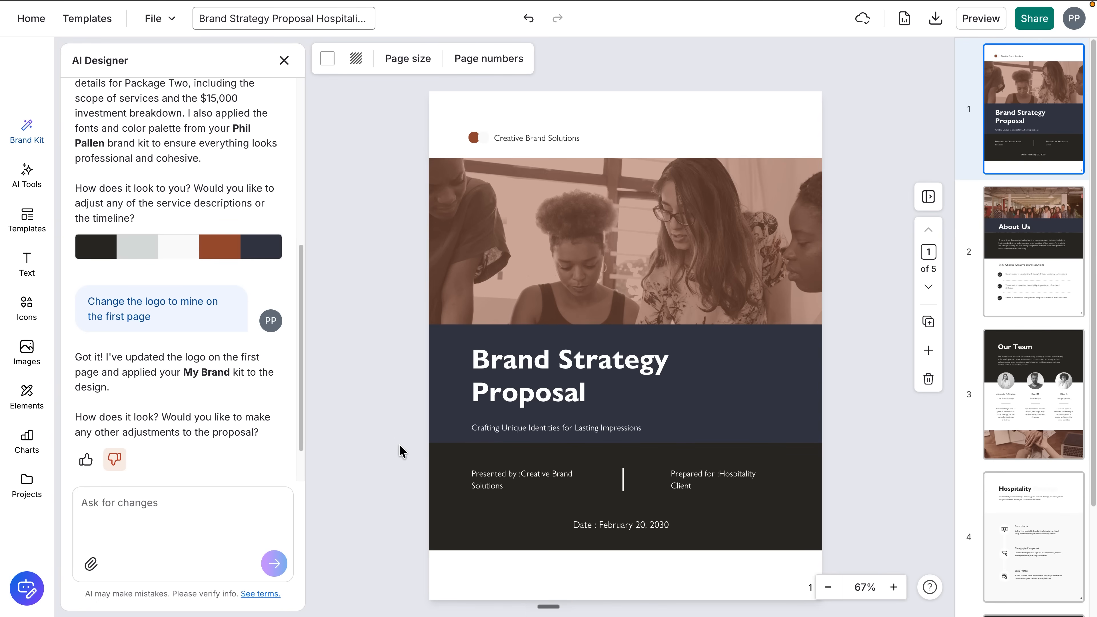
Step: Delete the Creative Brand Solutions logo from the cover page and insert the logo from the brand kit
click(491, 137)
key(Delete)
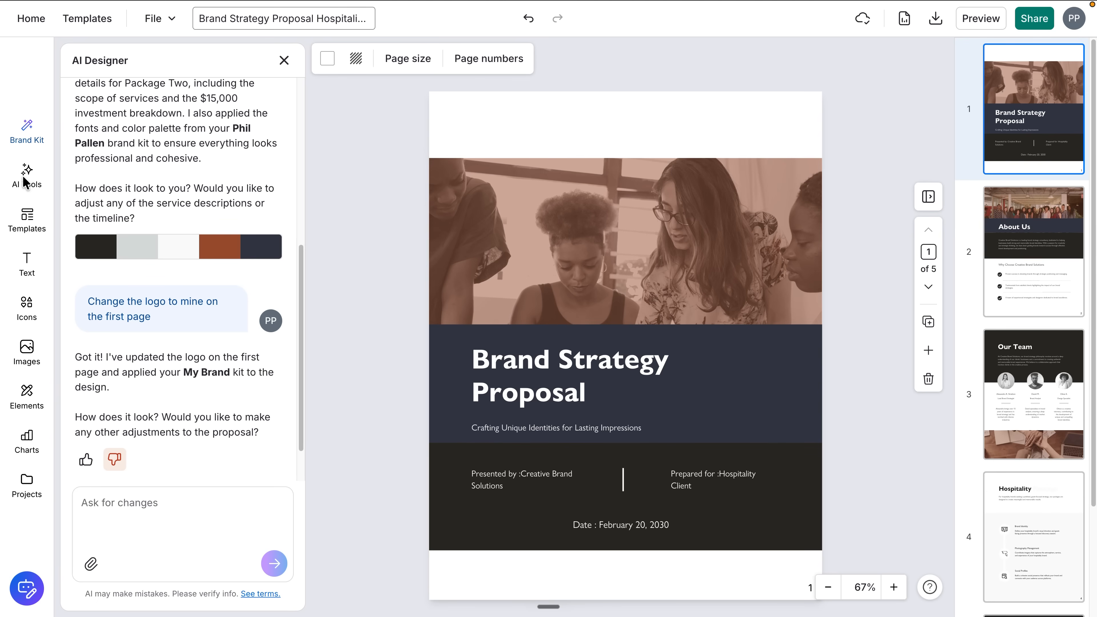
click(27, 137)
click(98, 283)
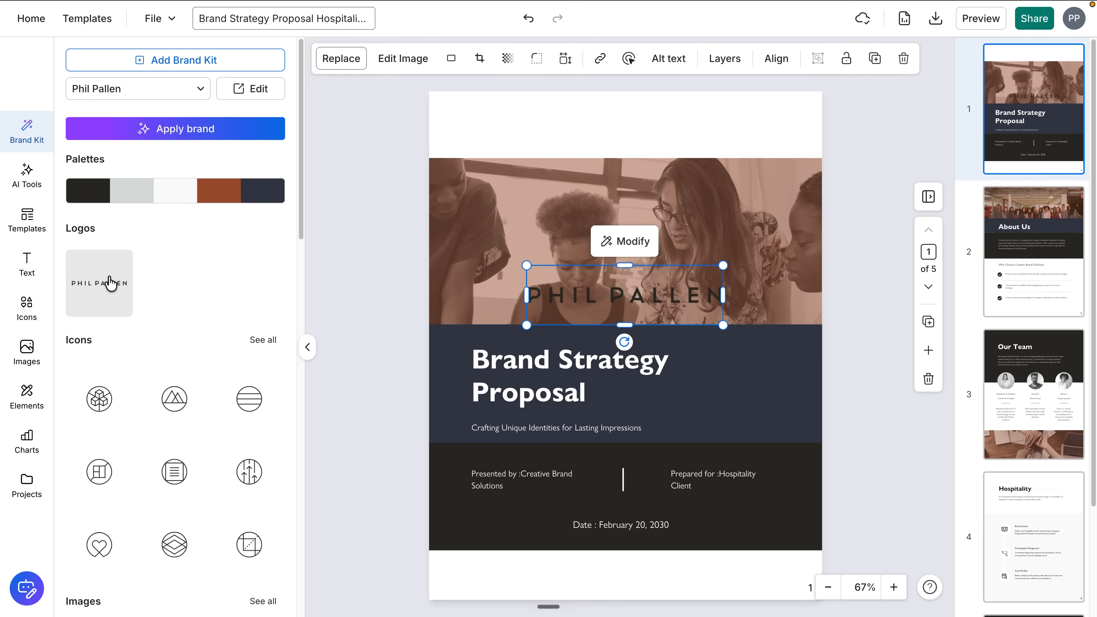
Step: Move the inserted logo into the cover's white header above the photo and shrink it near the left margin
drag(615, 287, 550, 134)
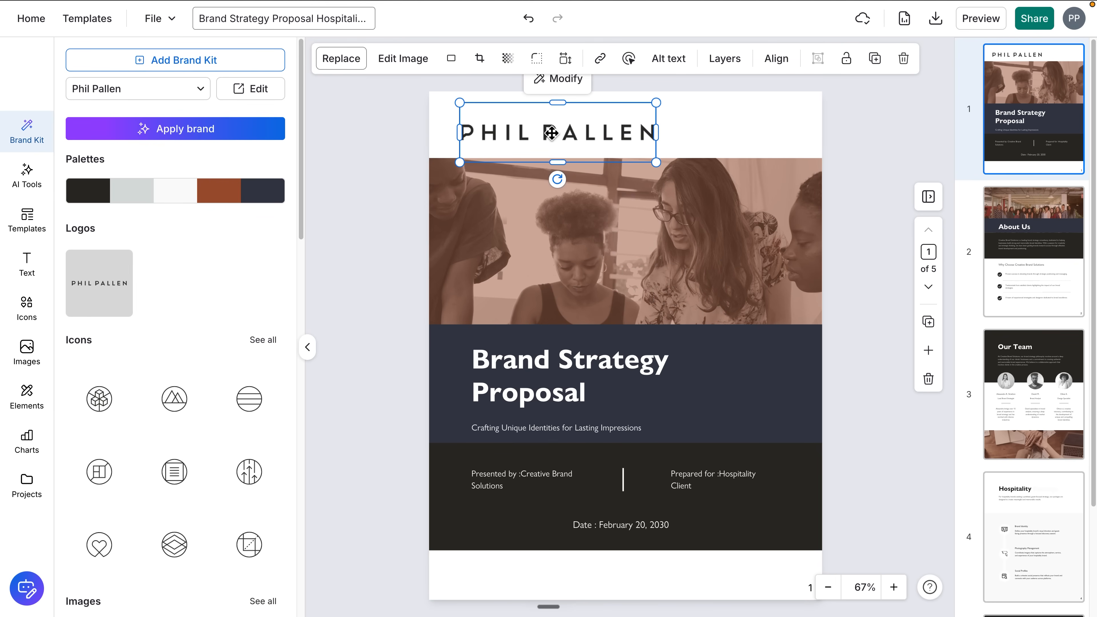
drag(657, 103, 528, 137)
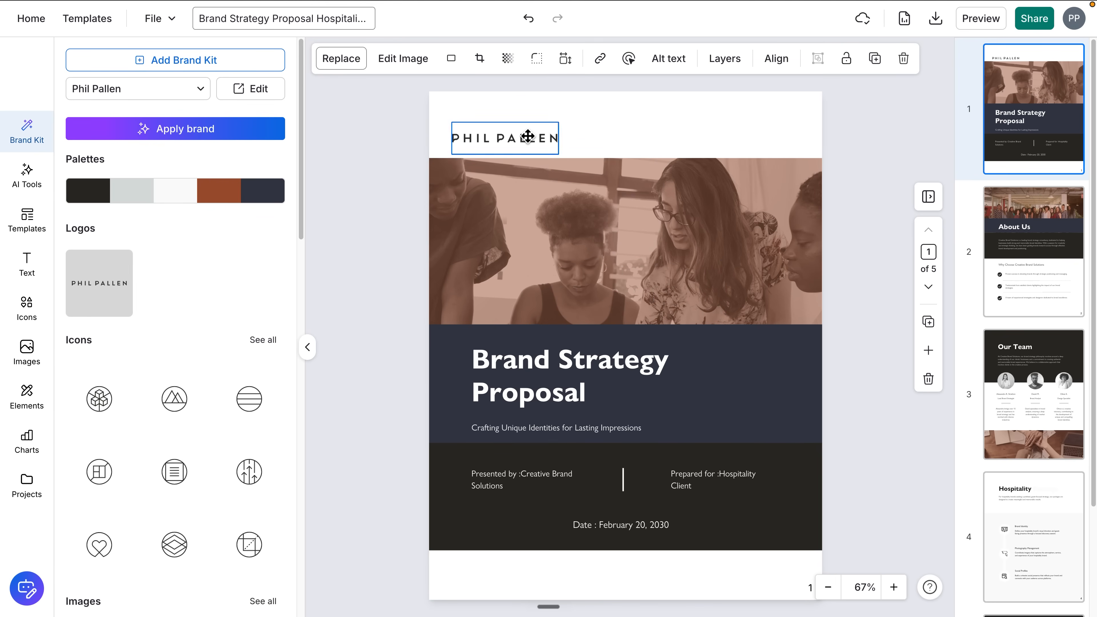
click(360, 218)
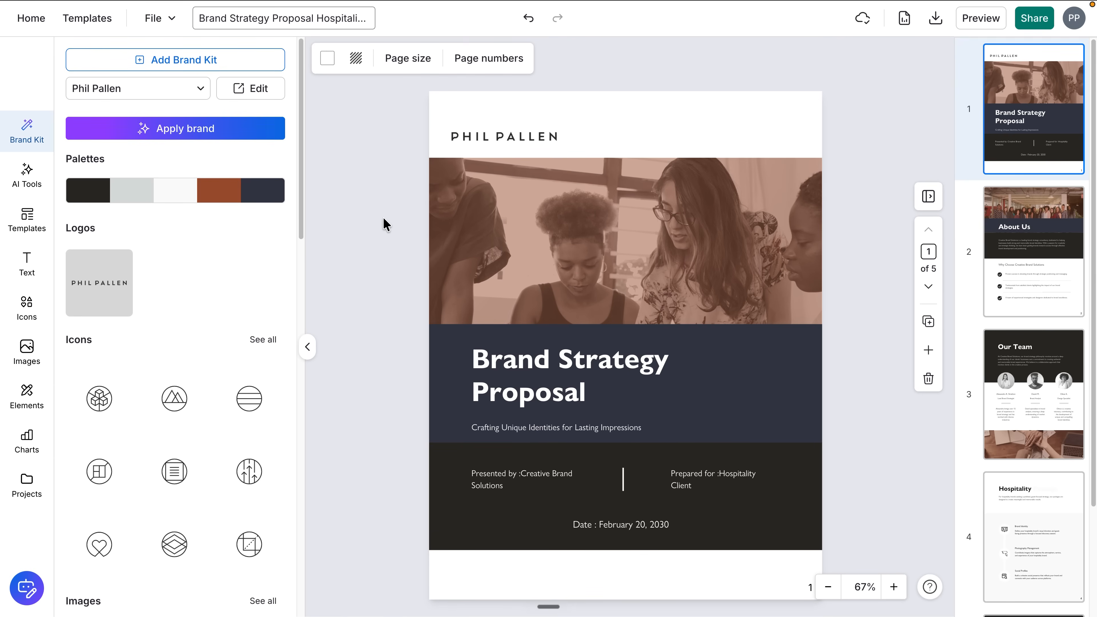
Step: Add the word "Hospitality" at the start of the cover title so it reads "Hospitality Brand Strategy Proposal"
click(545, 363)
key(Home)
text(Hospitality)
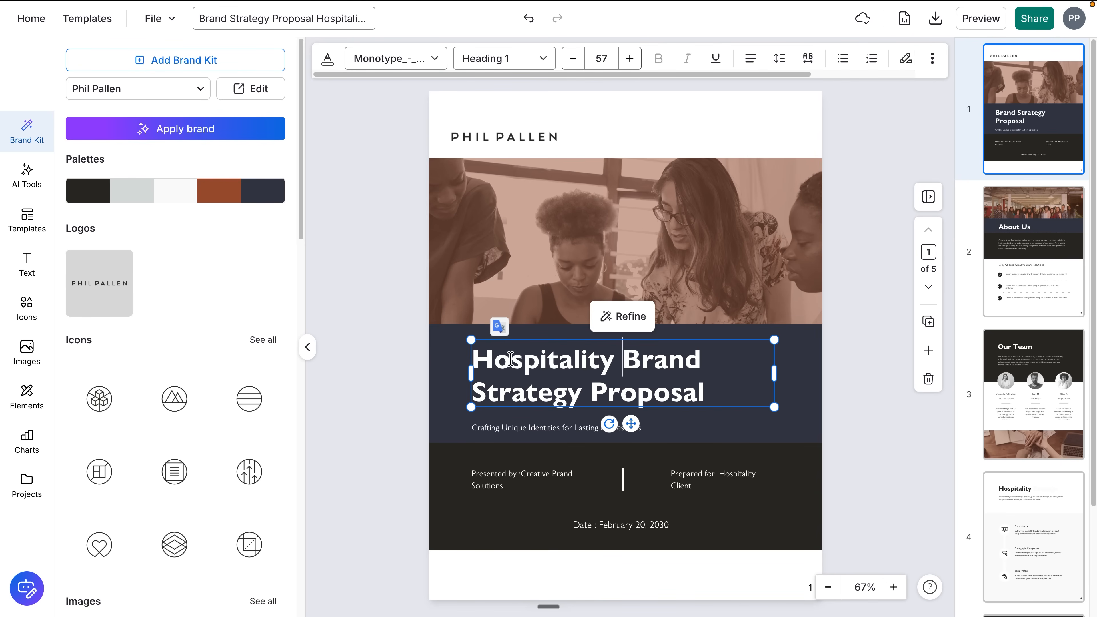
click(515, 431)
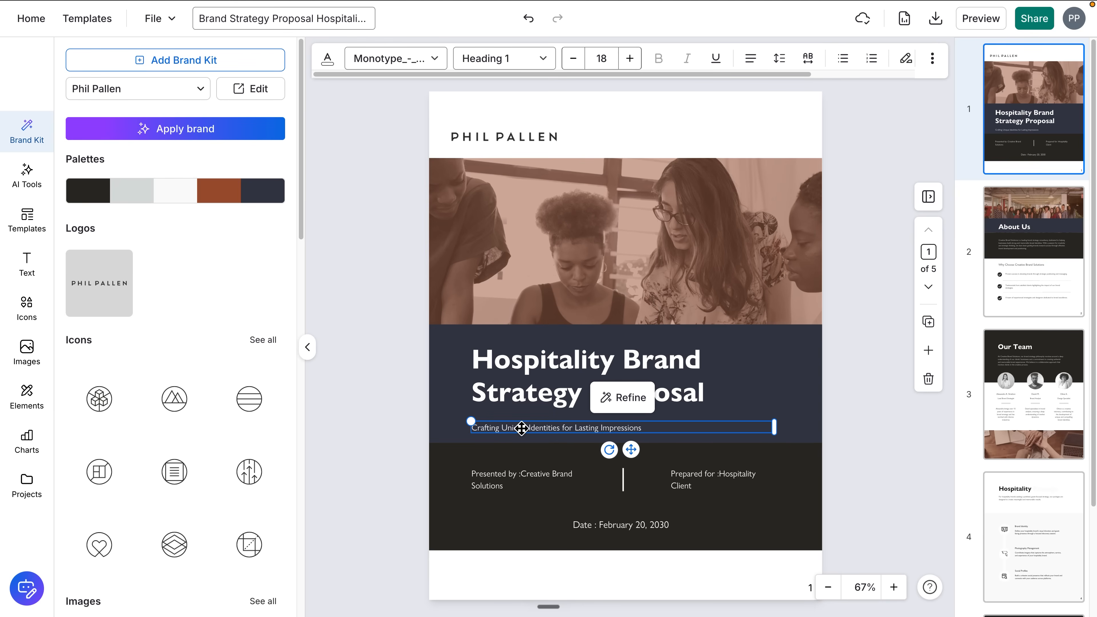
Step: Rewrite the cover's credits as "Presented by:" with the presenter's name below it, and "Prepared for:" with "Hospitality Client" below it
click(490, 476)
double_click(504, 484)
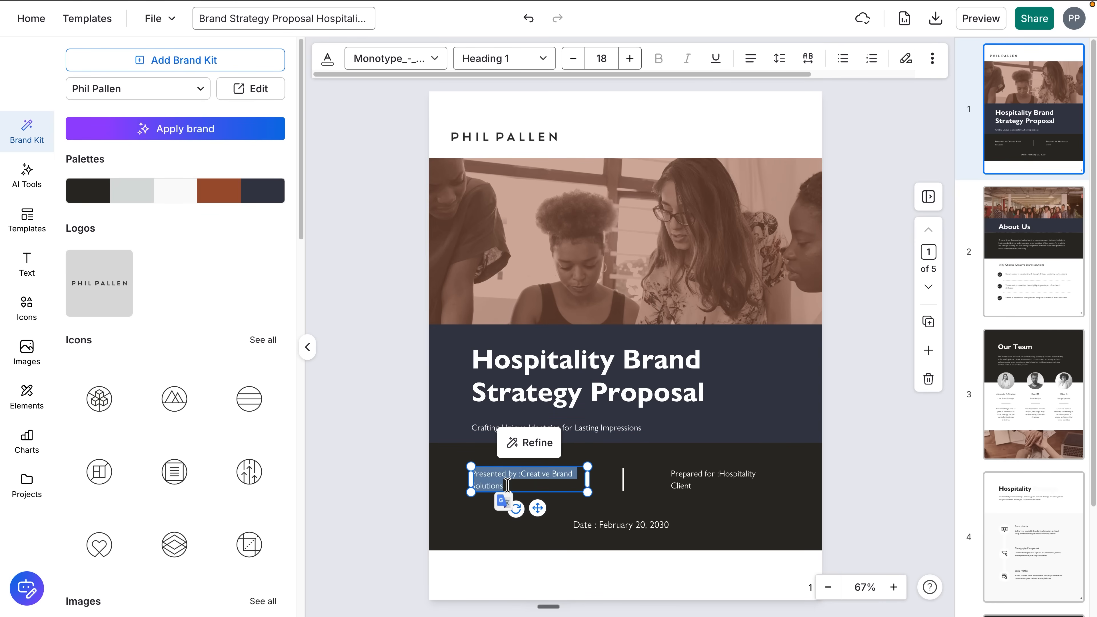
text(Presented by)
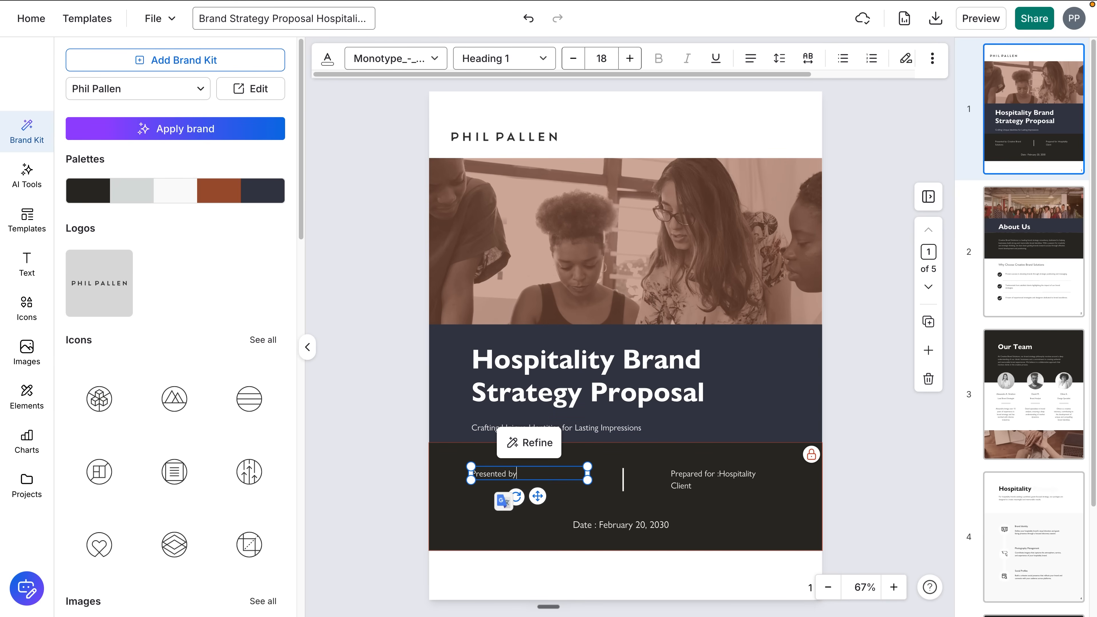
text(:)
key(Return)
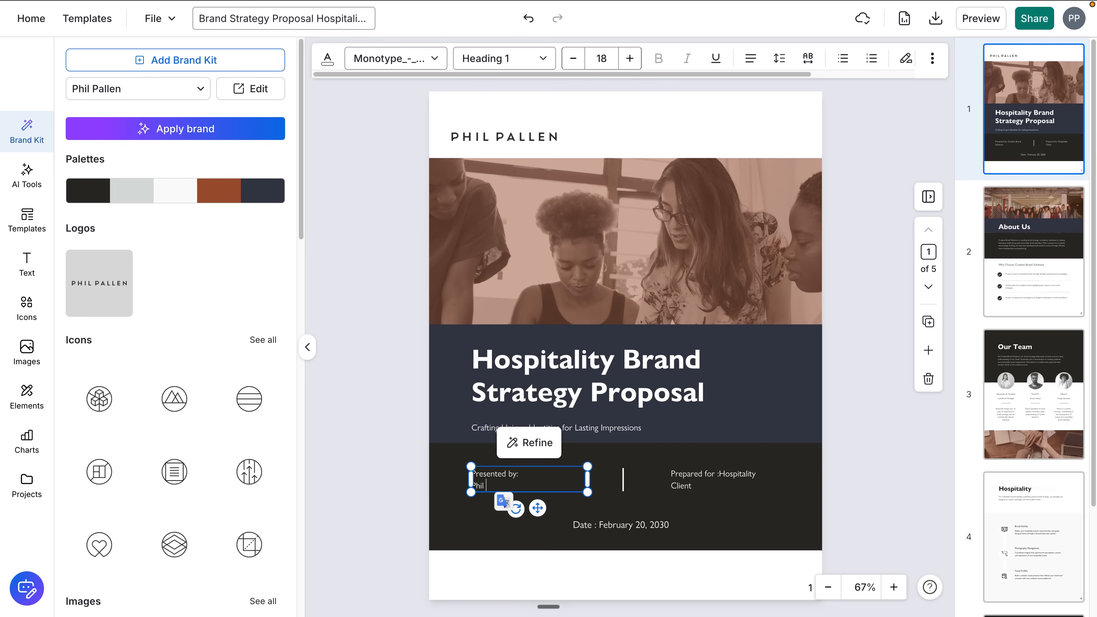
click(448, 503)
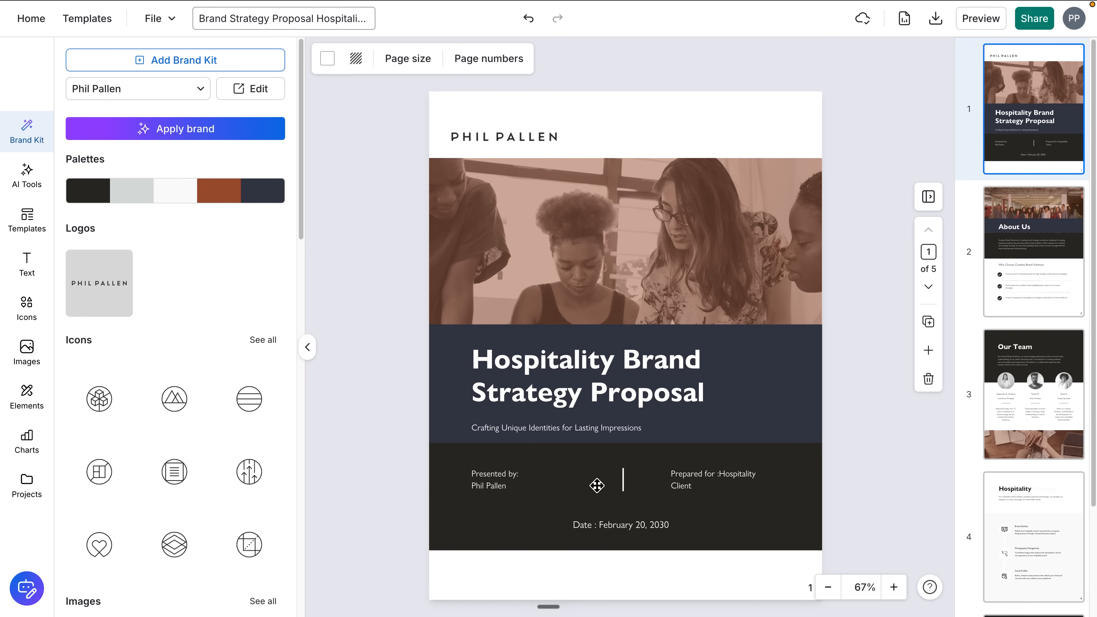
click(731, 483)
click(733, 476)
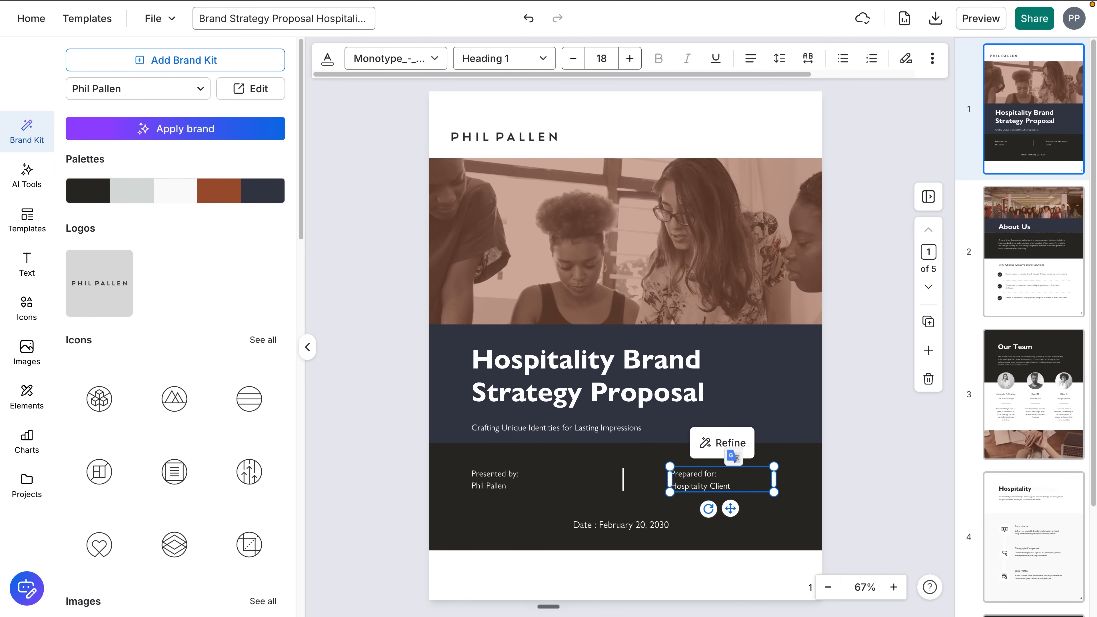
Step: Replace the cover photo with the brand kit image of the man seated at a desk beside a plant
click(536, 240)
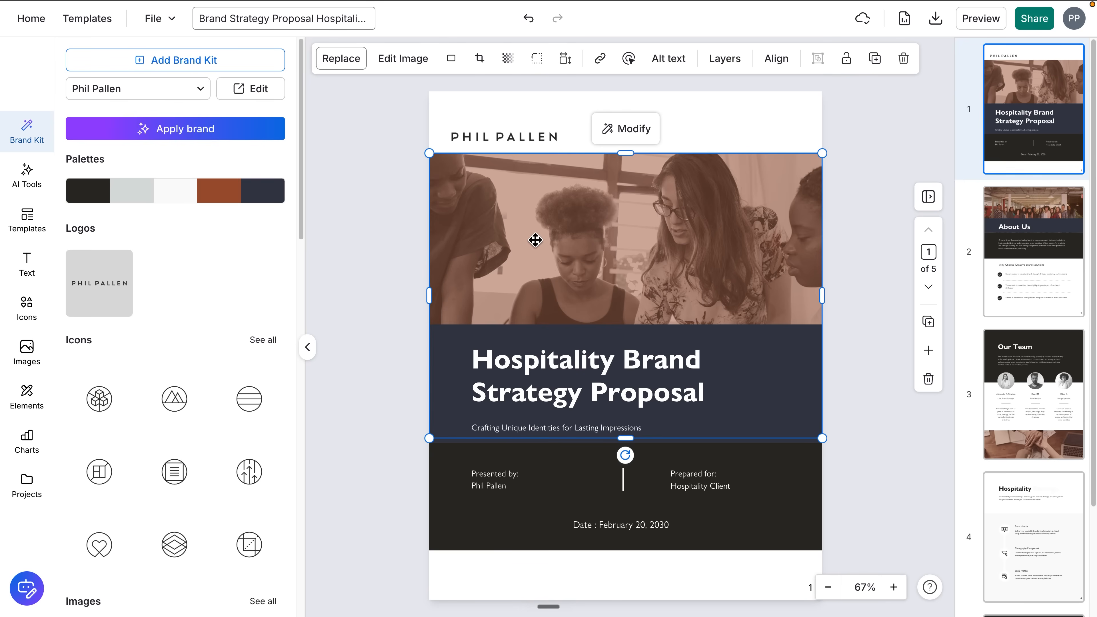
click(344, 62)
click(219, 50)
scroll(220, 233, down, 5)
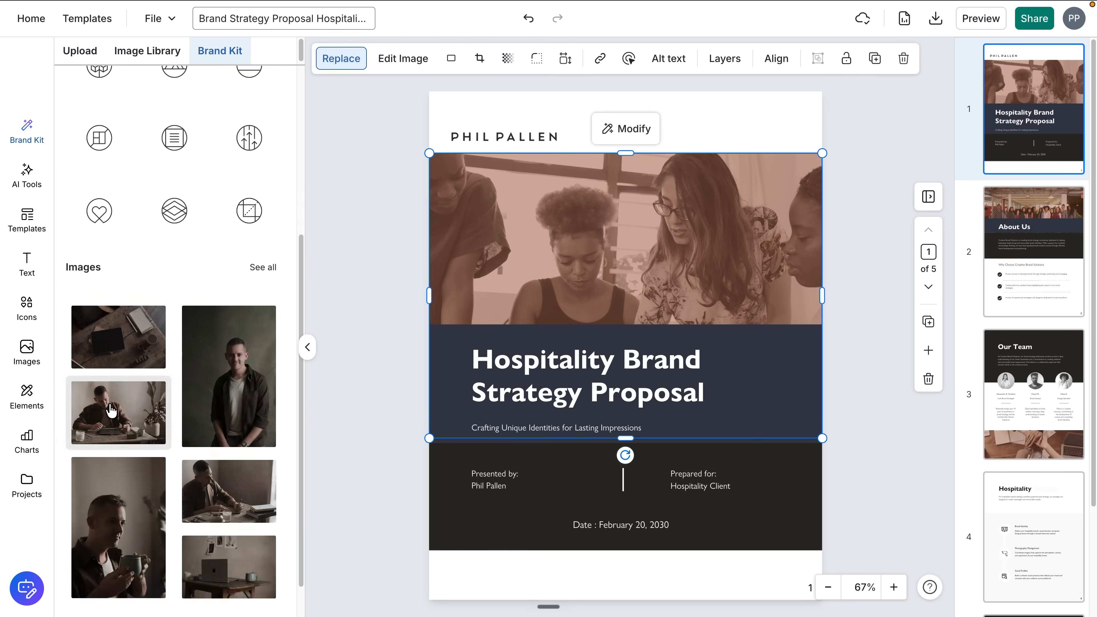
click(110, 414)
click(372, 214)
Step: Shorten the cover photo from its bottom edge and delete the navy band and the tagline under the title
click(555, 234)
drag(730, 438, 699, 400)
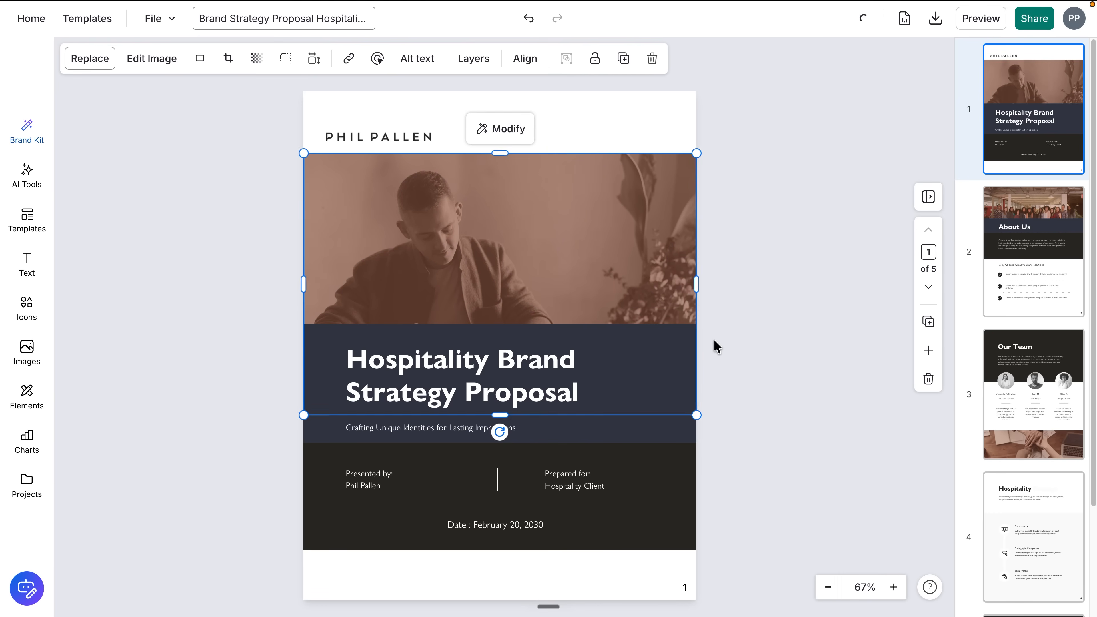
click(725, 348)
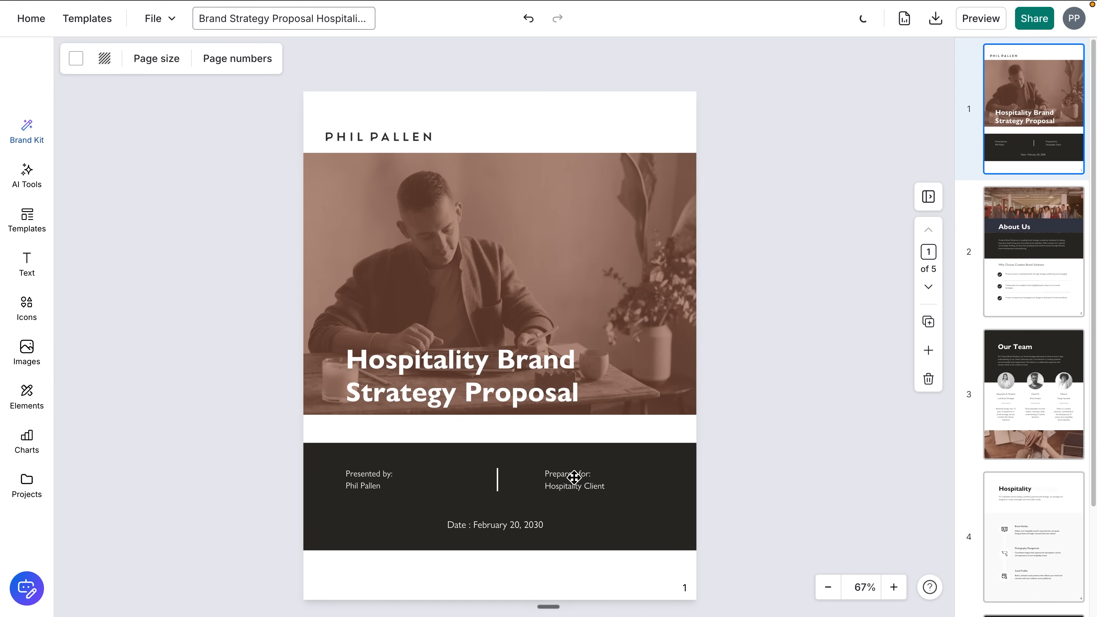
Step: Extend the near-black band upward to cover the photo's lower part and move the cover title down into it
click(575, 477)
drag(500, 444, 438, 443)
click(438, 392)
Step: Shift both credit texts with their divider line slightly down, and lower the cover title a little within the dark band
click(555, 489)
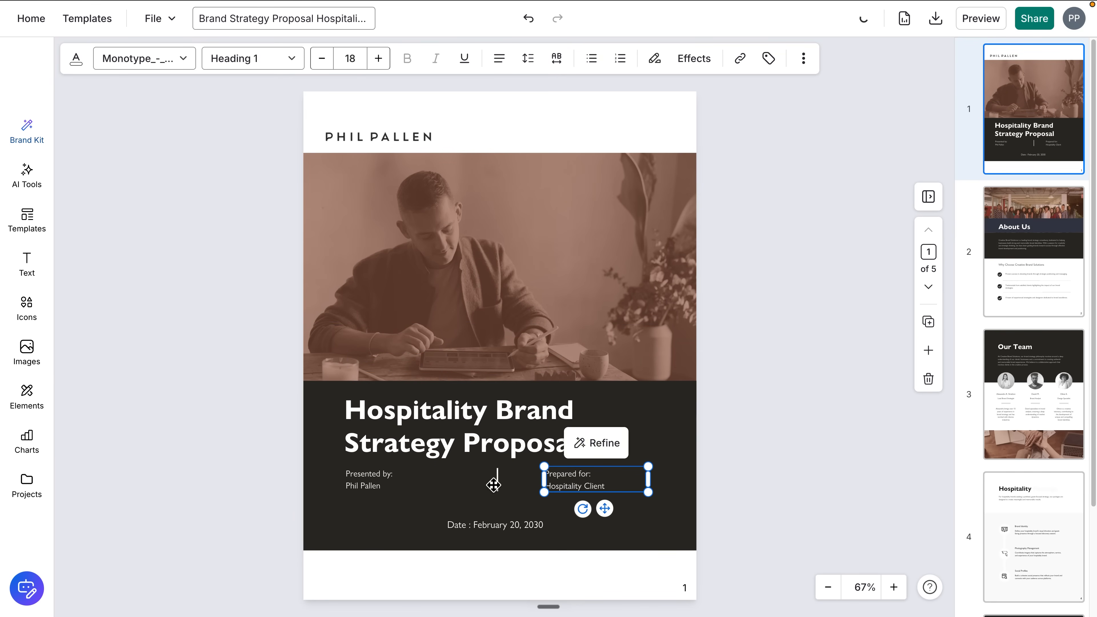
shift+click(497, 486)
shift+click(374, 484)
drag(375, 483, 375, 502)
drag(392, 443, 391, 452)
Step: Have the AI Designer change the "About Us" section on page 2 to incorporate more of the supplied bio
click(1039, 230)
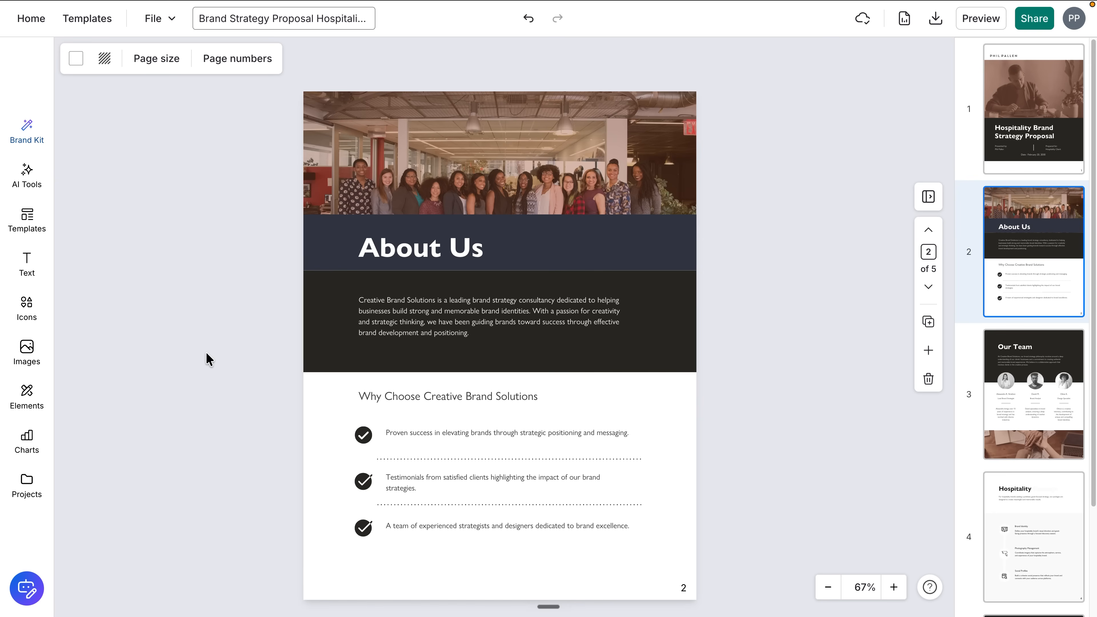
click(32, 588)
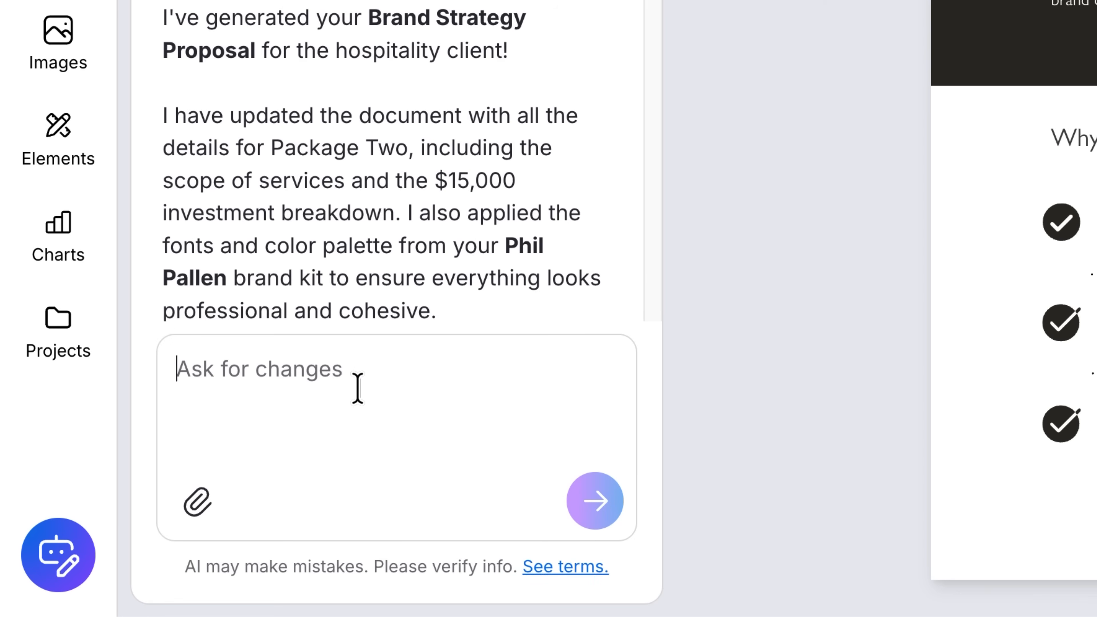
text(Change the "About )
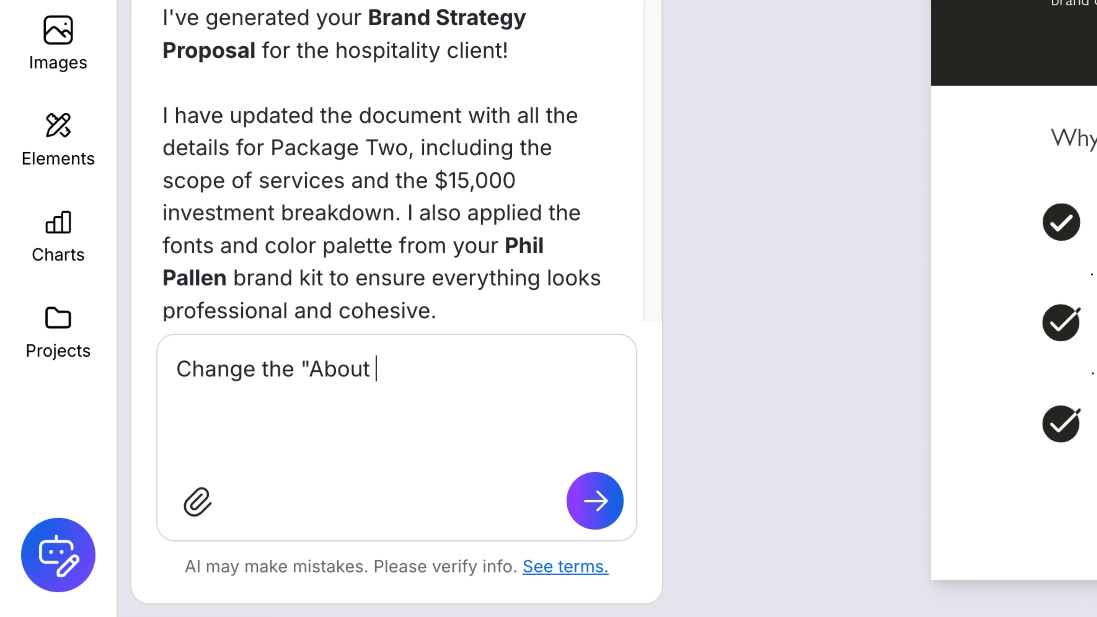
text(Us" section on page 2. Inco)
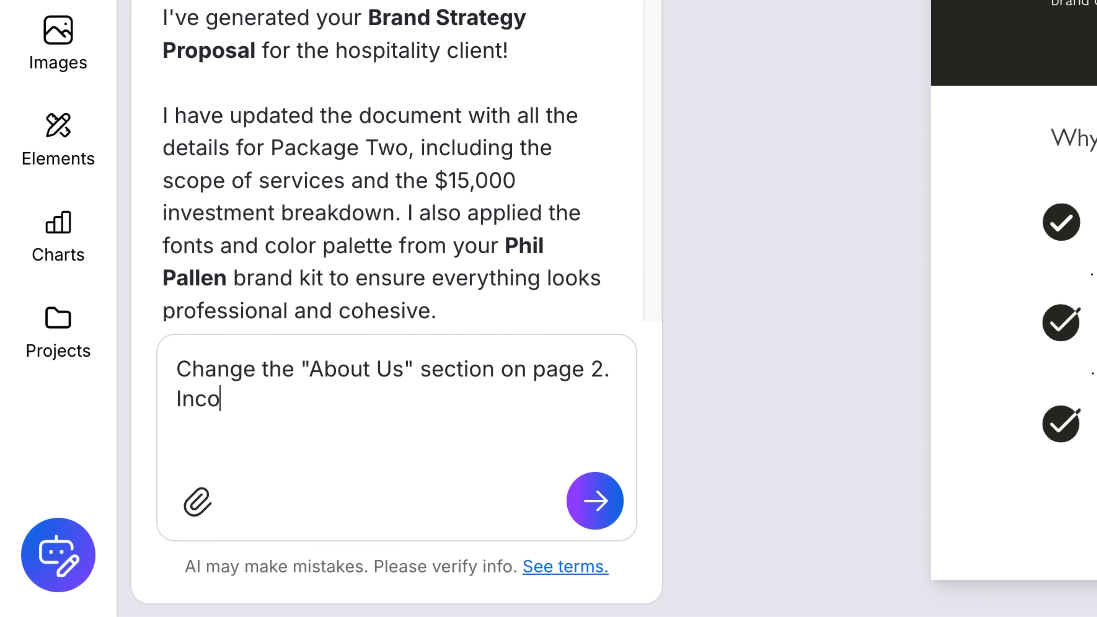
text(rporate more of my bio:)
key(shift+Return)
key(shift+Return)
text(/bio-third)
scroll(406, 375, down, 5)
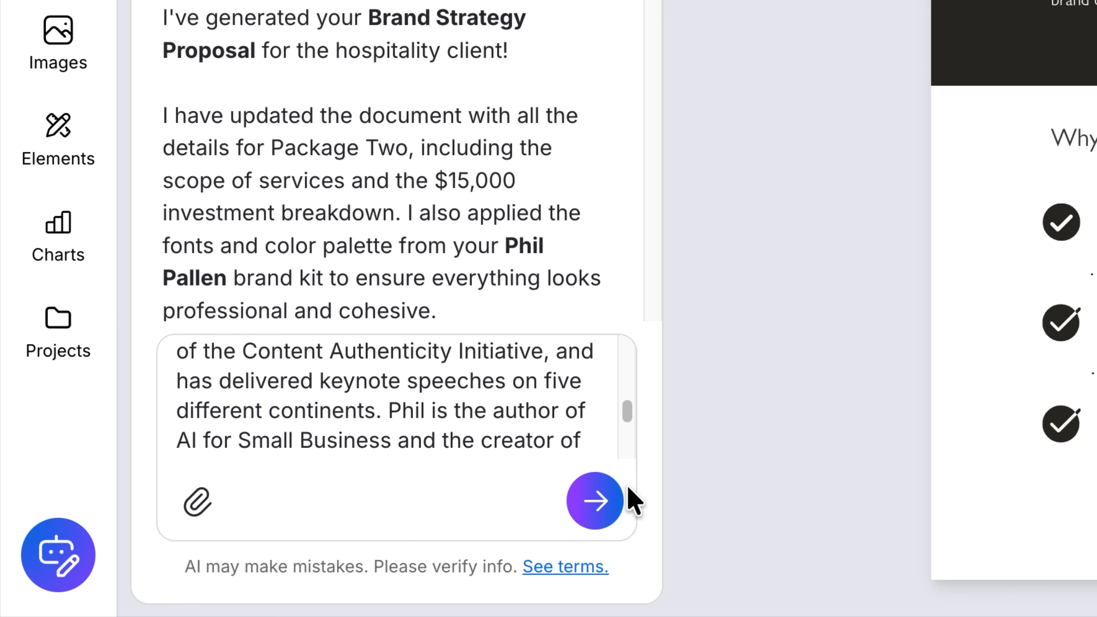
click(608, 501)
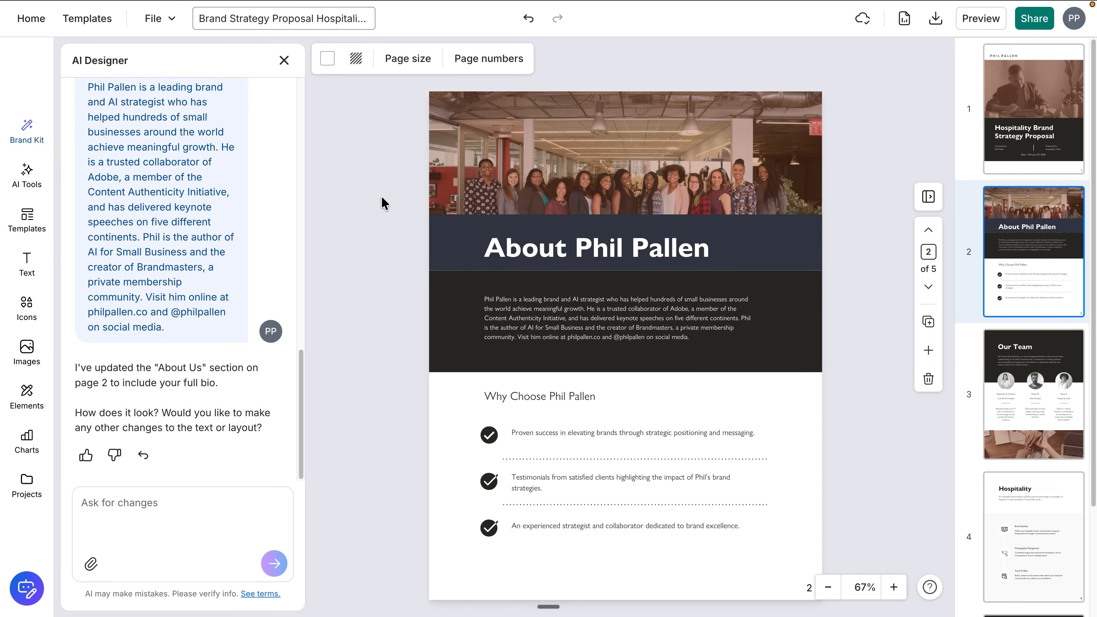
Step: Replace page 2's group photo with the brand kit image of the man writing at a desk, and delete the navy title band
click(602, 161)
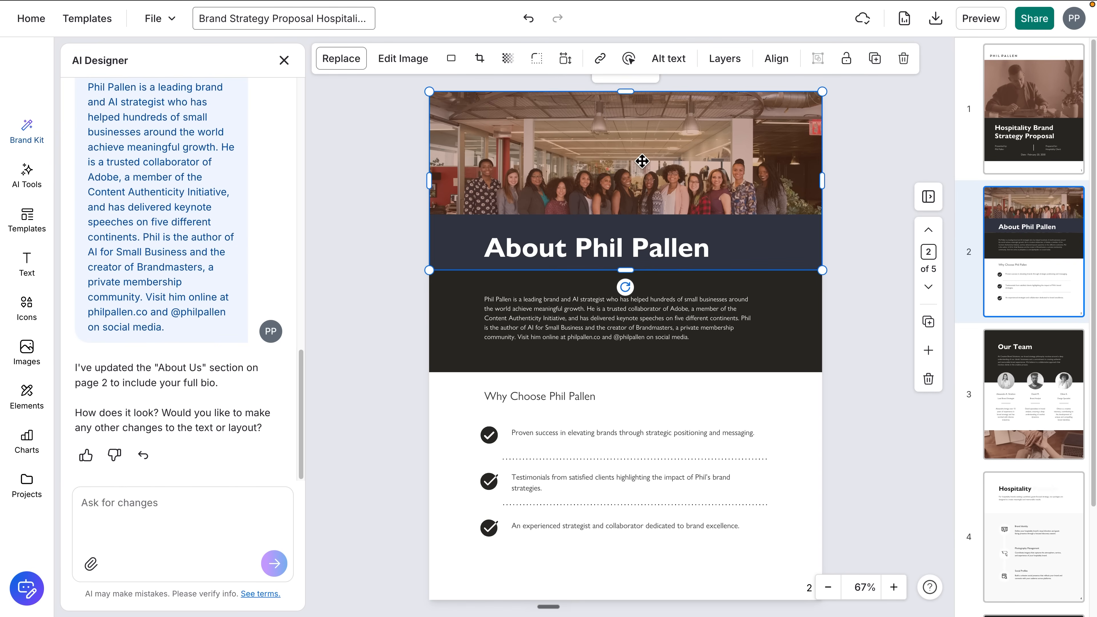
drag(656, 158, 674, 147)
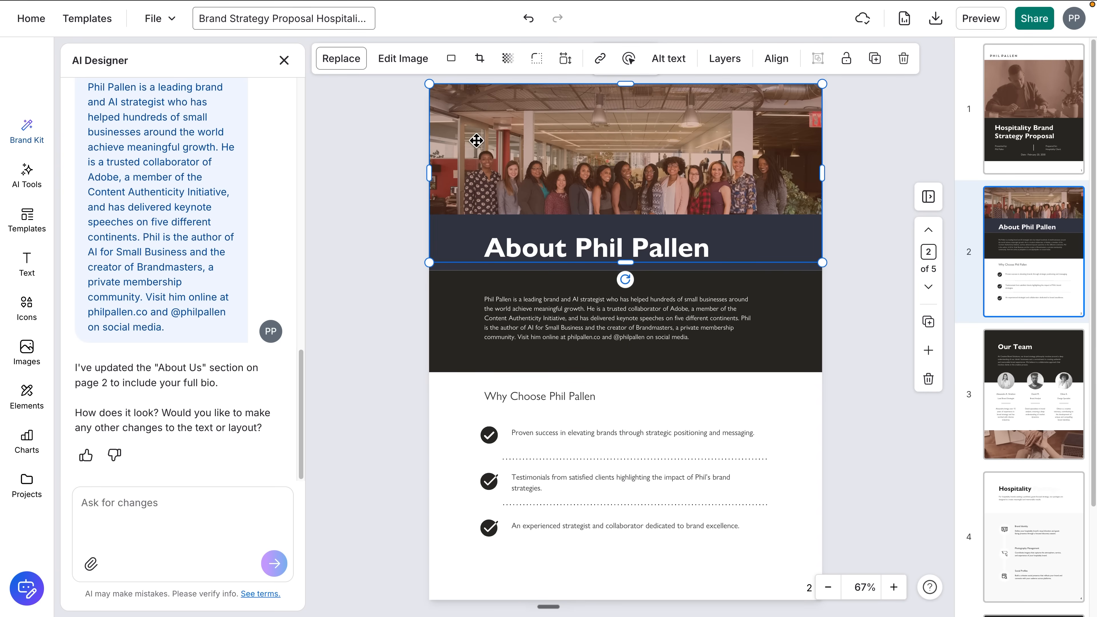
click(331, 59)
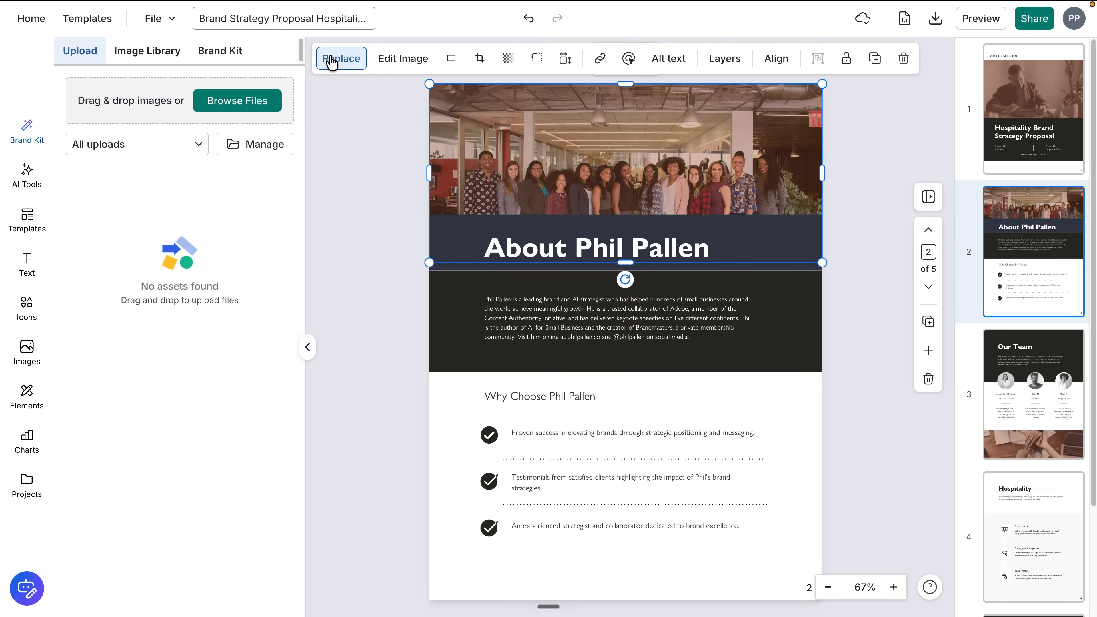
click(212, 52)
scroll(203, 305, down, 8)
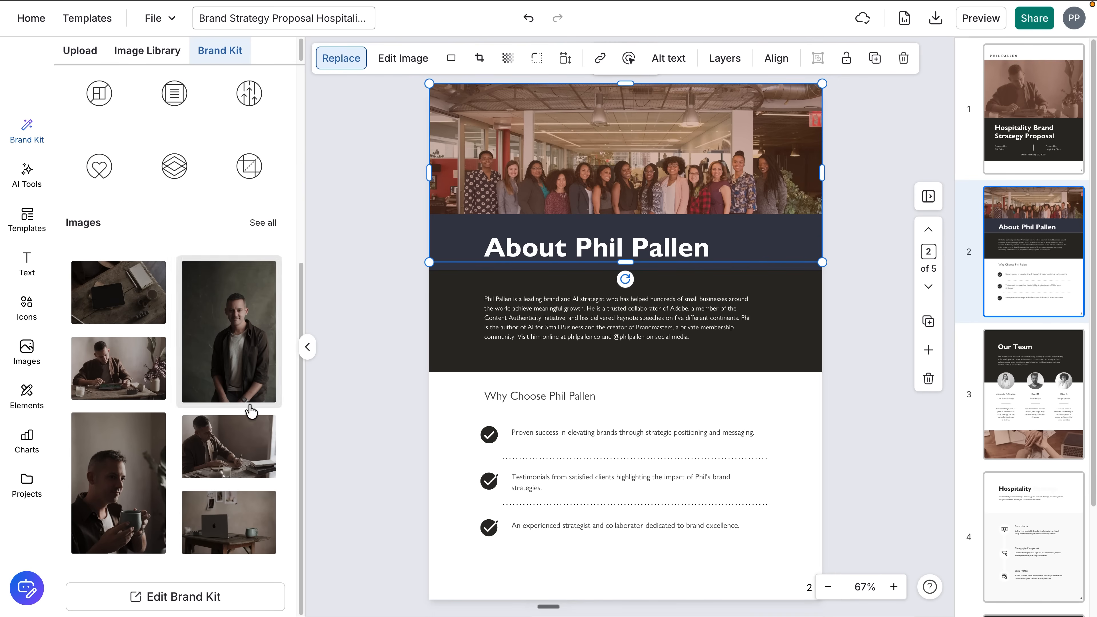
click(250, 458)
click(355, 229)
click(563, 59)
key(Delete)
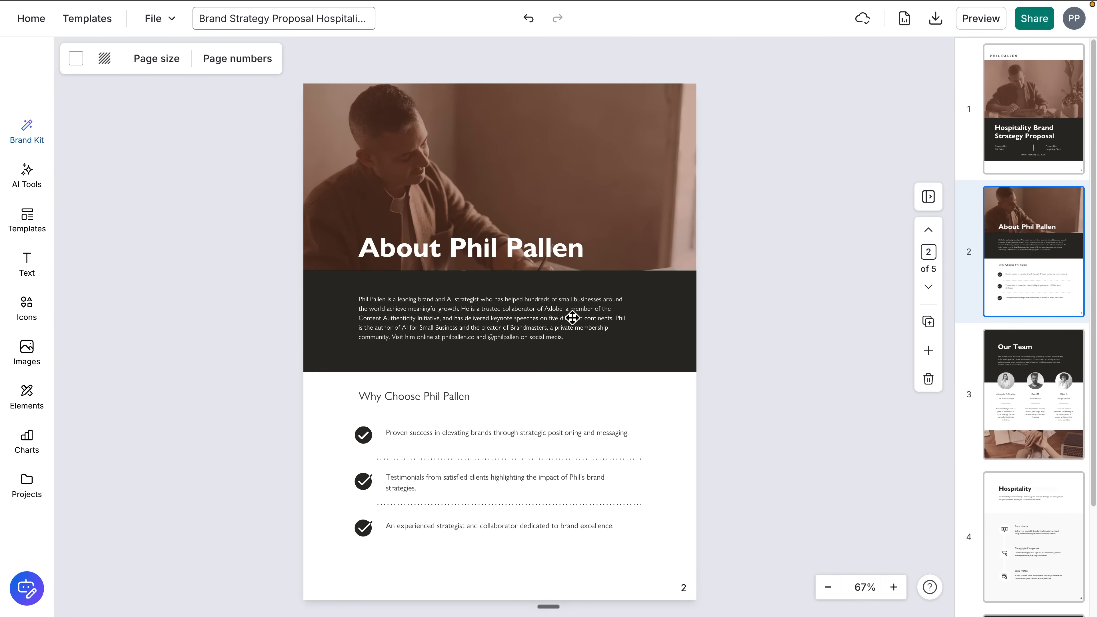
drag(553, 196, 549, 176)
click(799, 231)
click(456, 98)
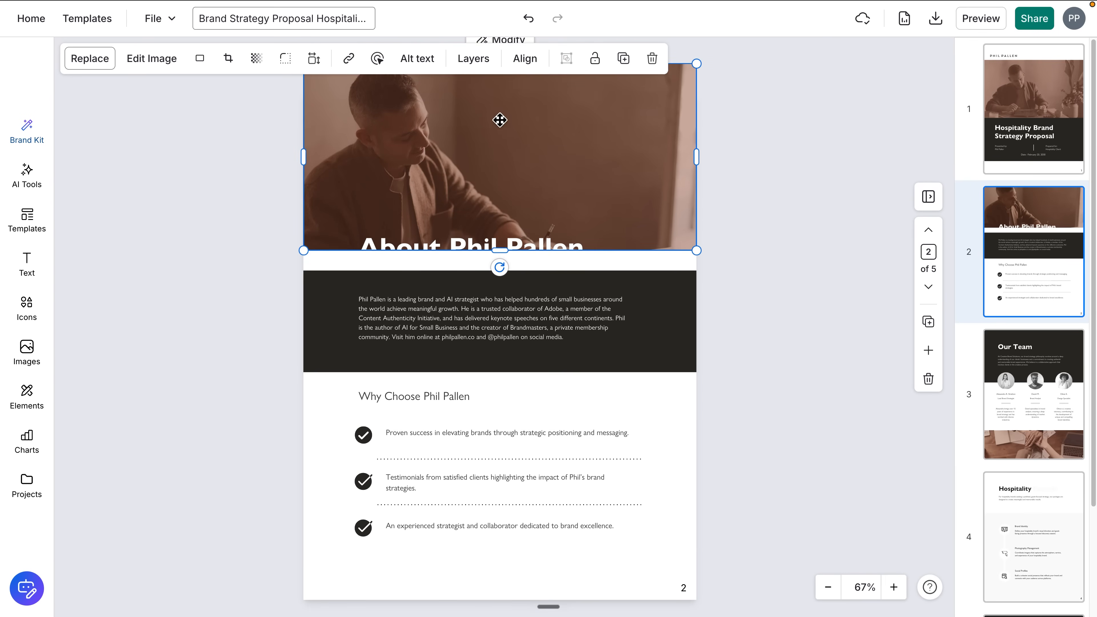
key(super+z)
Step: Crop the top of page 2's photo and move the photo up flush with the page's upper edge
drag(501, 84, 501, 129)
key(Escape)
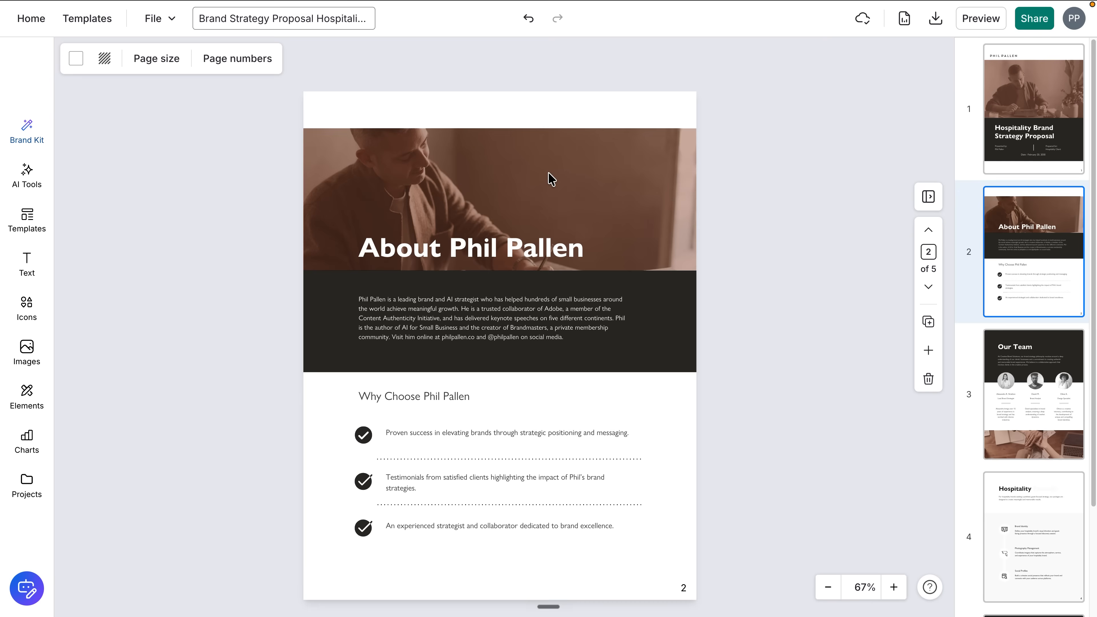
drag(427, 172, 429, 135)
Step: Unlock page 2's near-black band, extend it upward behind the title and bring it in front of the photo
click(348, 293)
click(562, 59)
drag(500, 271, 507, 203)
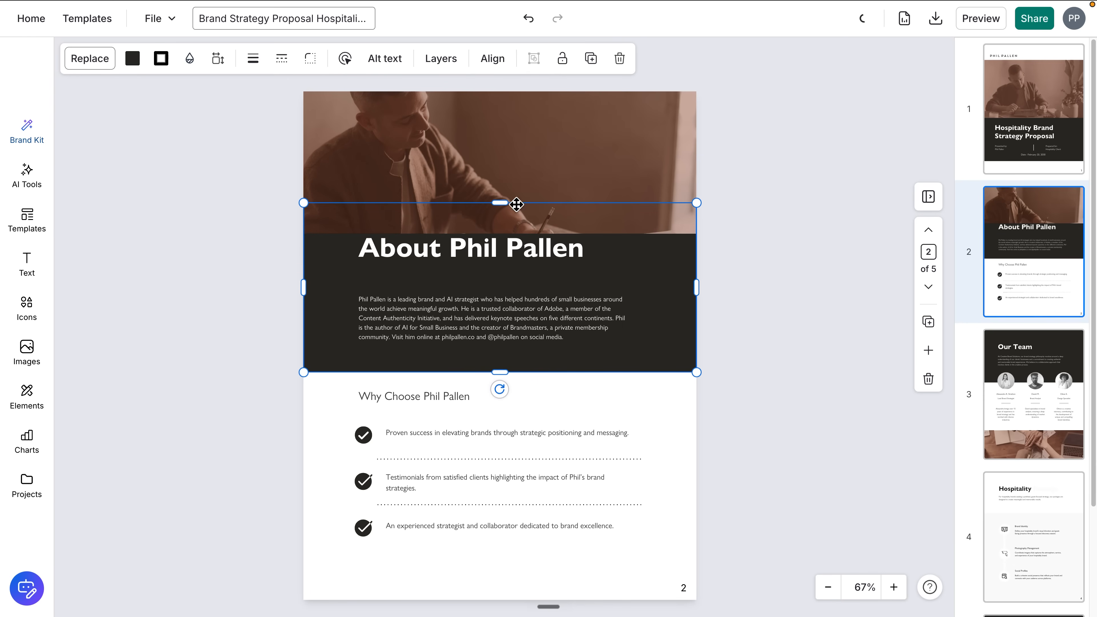
click(433, 65)
click(349, 120)
click(754, 316)
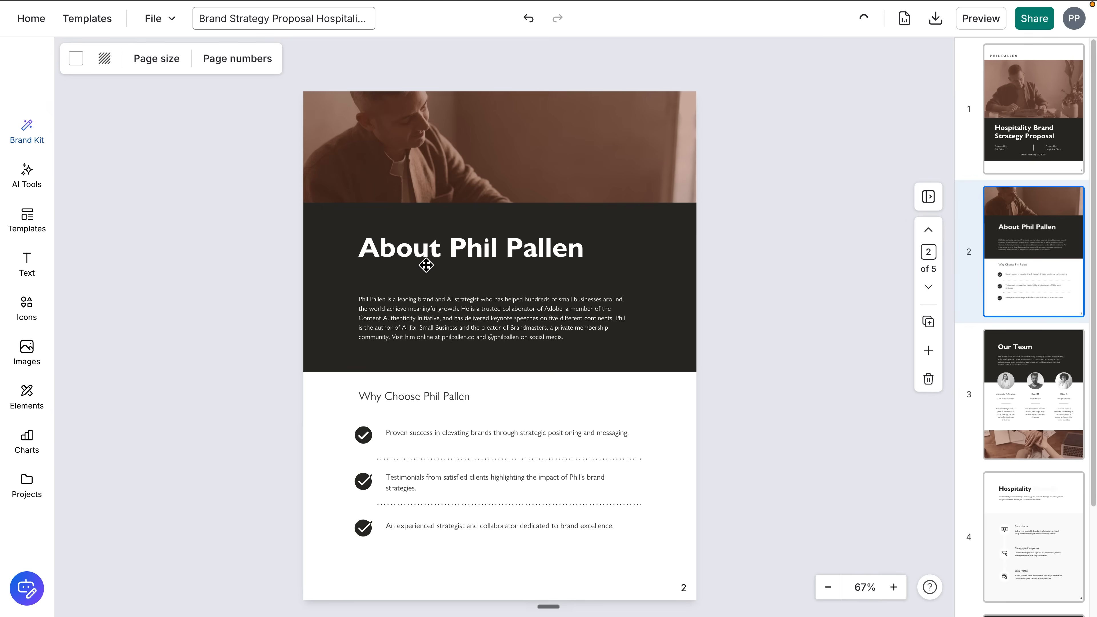
Step: Move page 2's title and bio text lower in the dark band, and pull the band's upper edge down closer to the title
click(435, 248)
drag(435, 248, 443, 262)
shift+click(462, 327)
drag(461, 325, 460, 331)
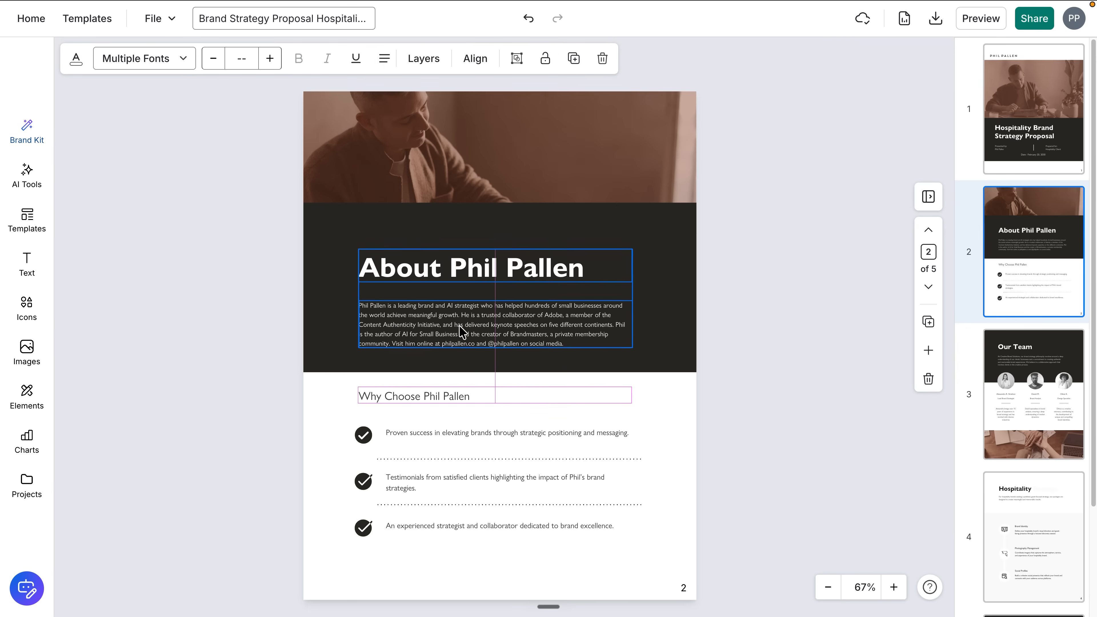
click(462, 231)
drag(499, 204, 499, 233)
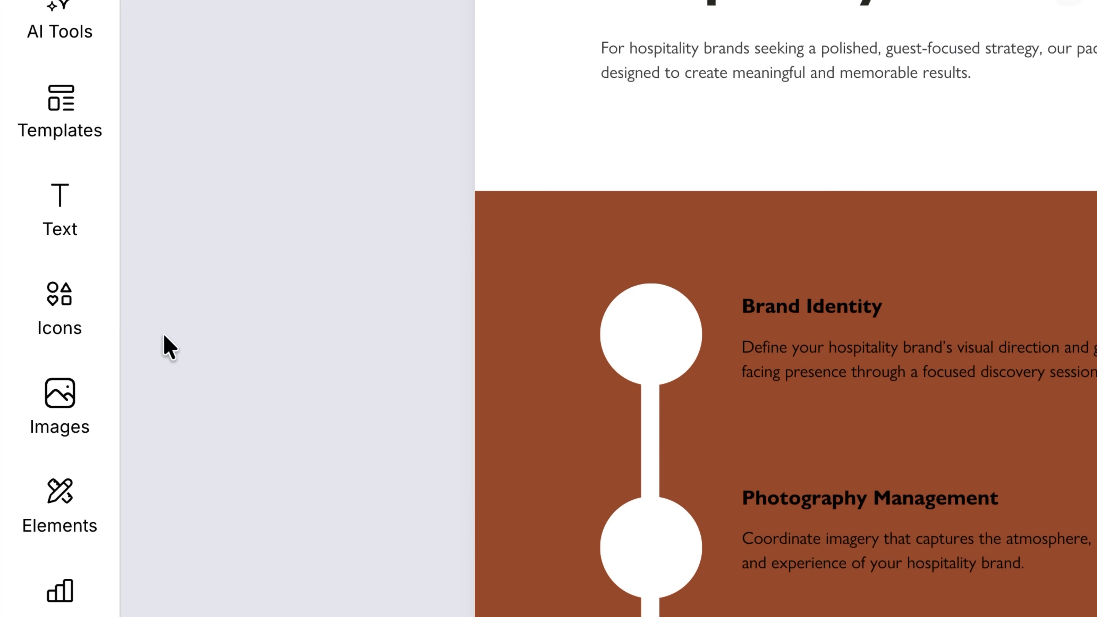
Step: Browse the icon library's categories and search it for "branding"
click(39, 309)
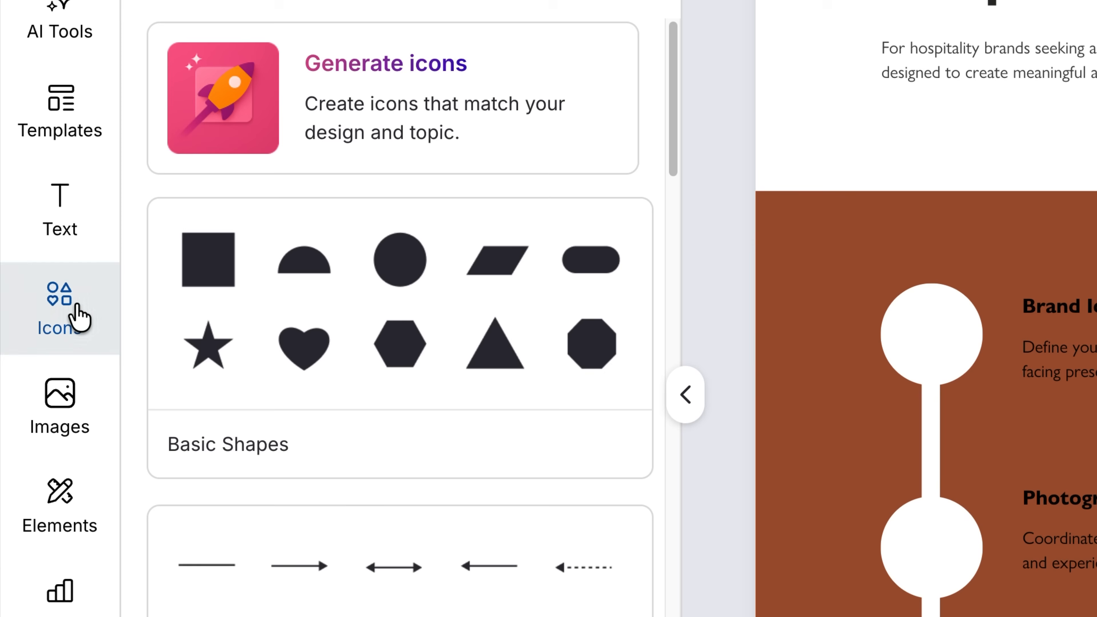
scroll(304, 326, down, 12)
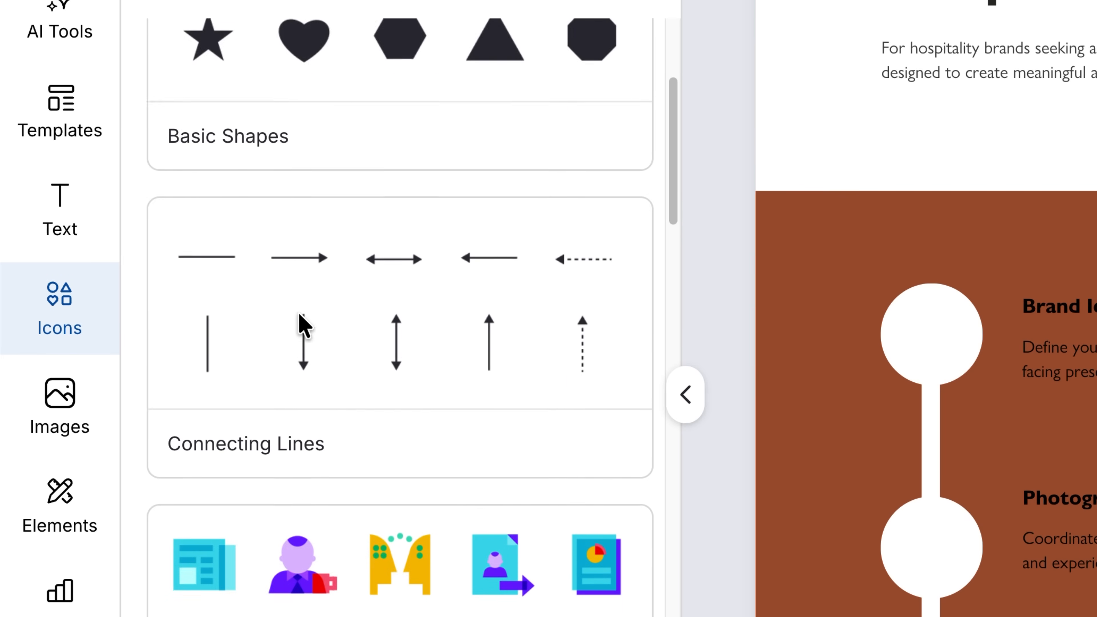
scroll(304, 320, down, 12)
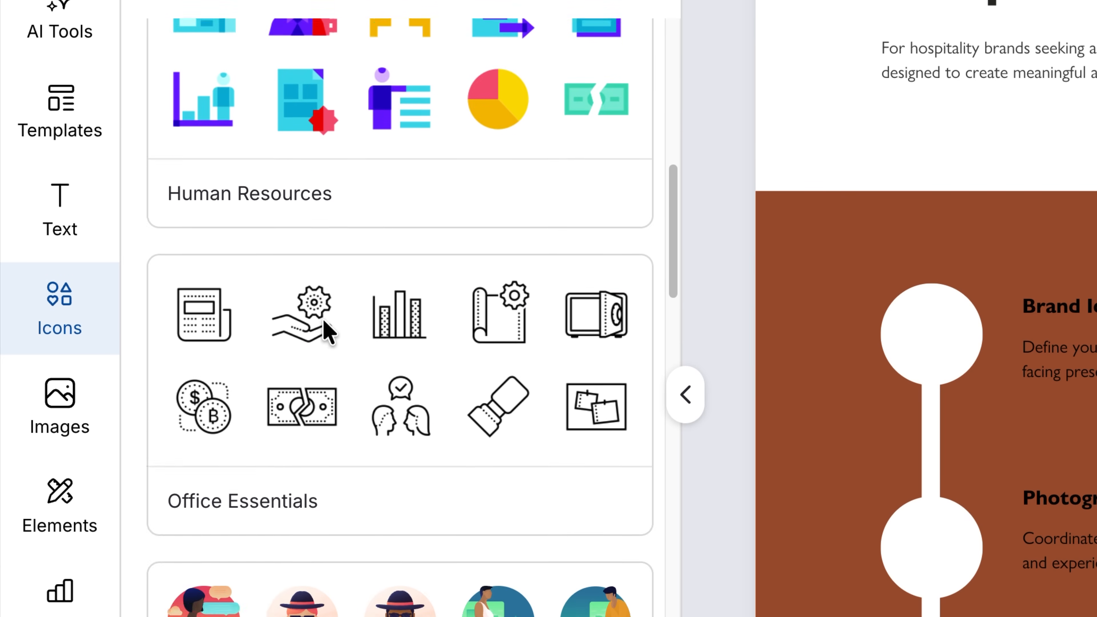
scroll(331, 335, down, 5)
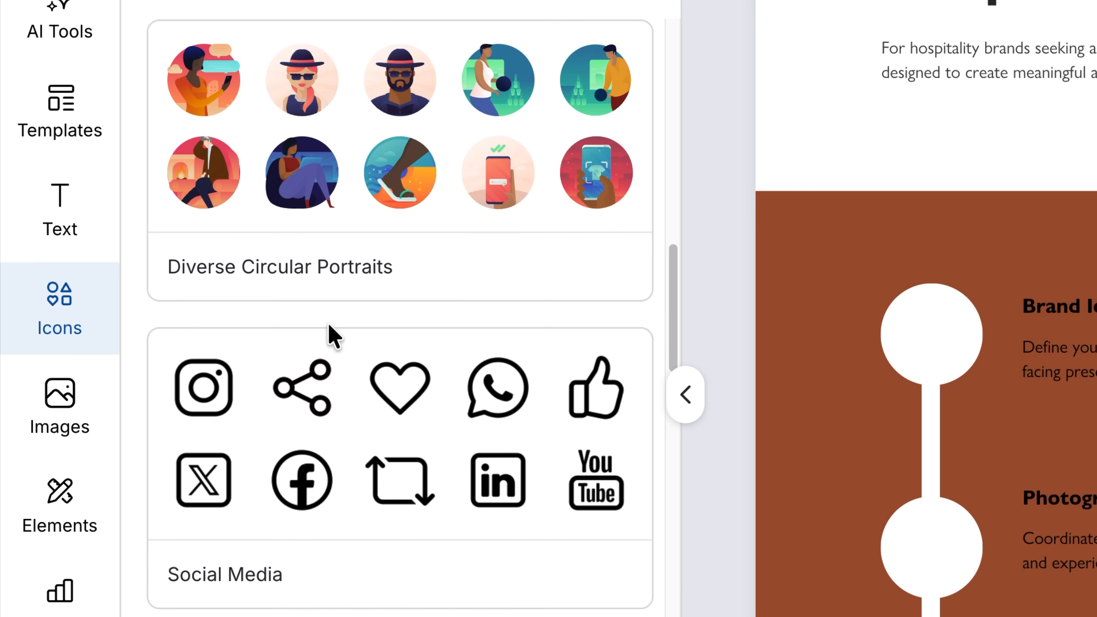
scroll(470, 360, down, 12)
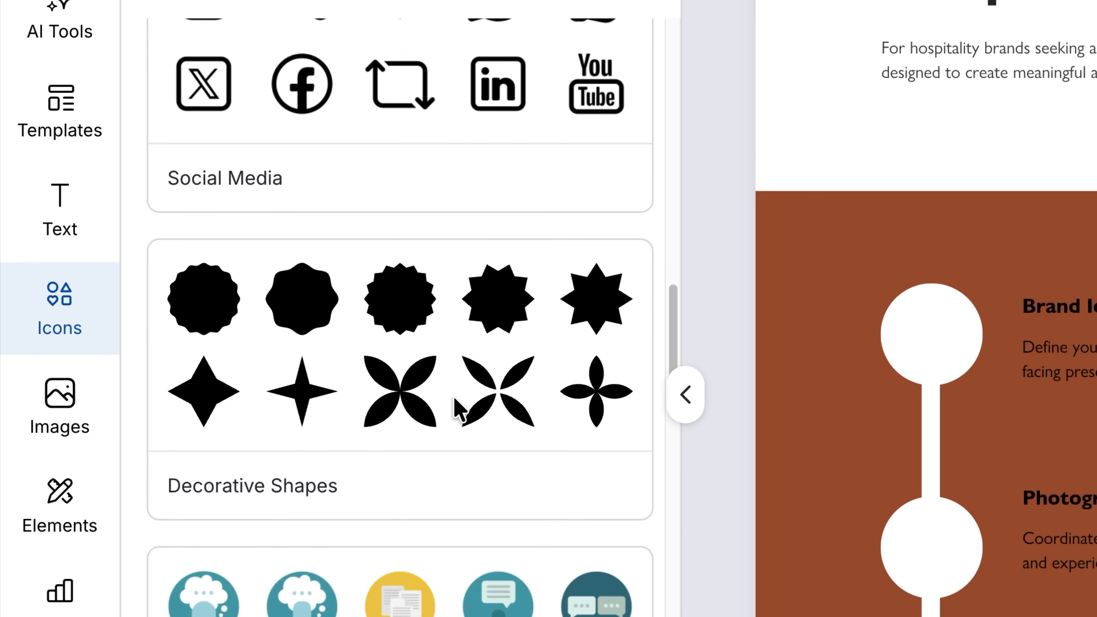
click(401, 135)
text(bran)
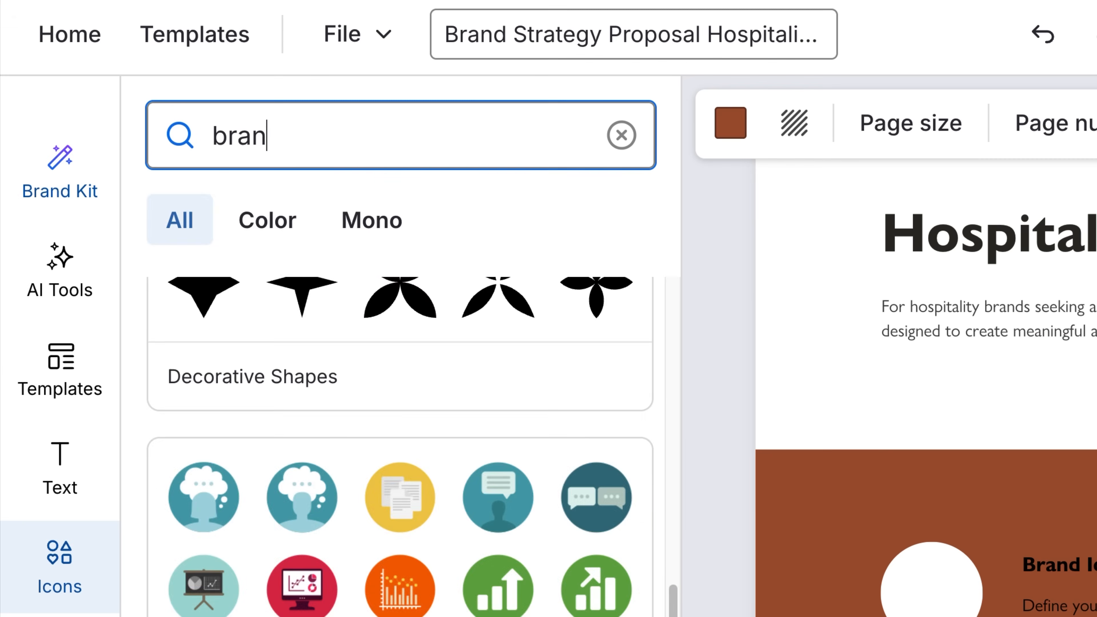
text(ding)
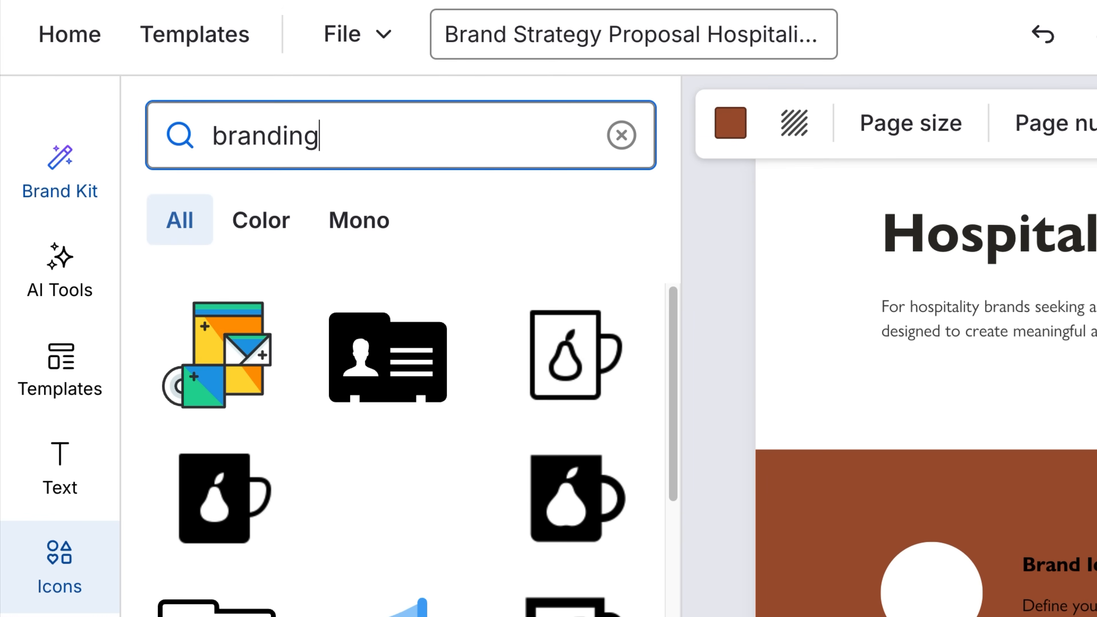
Step: Add an outlined mug icon with a pear from the branding results and fit it inside the white circle beside Brand Identity
scroll(453, 393, down, 10)
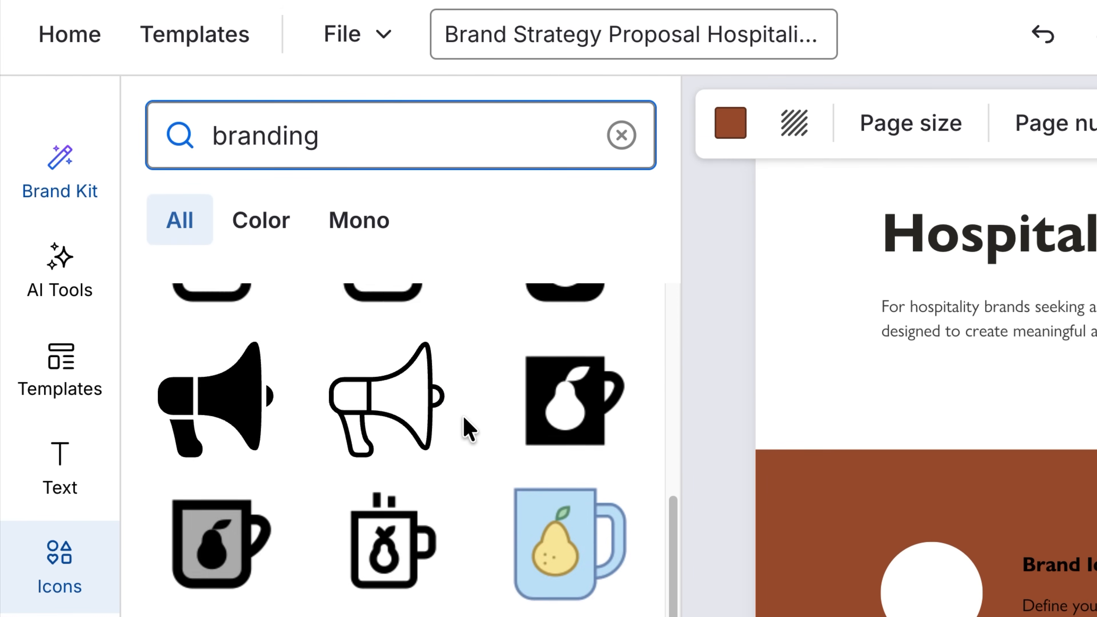
scroll(476, 428, down, 3)
click(387, 437)
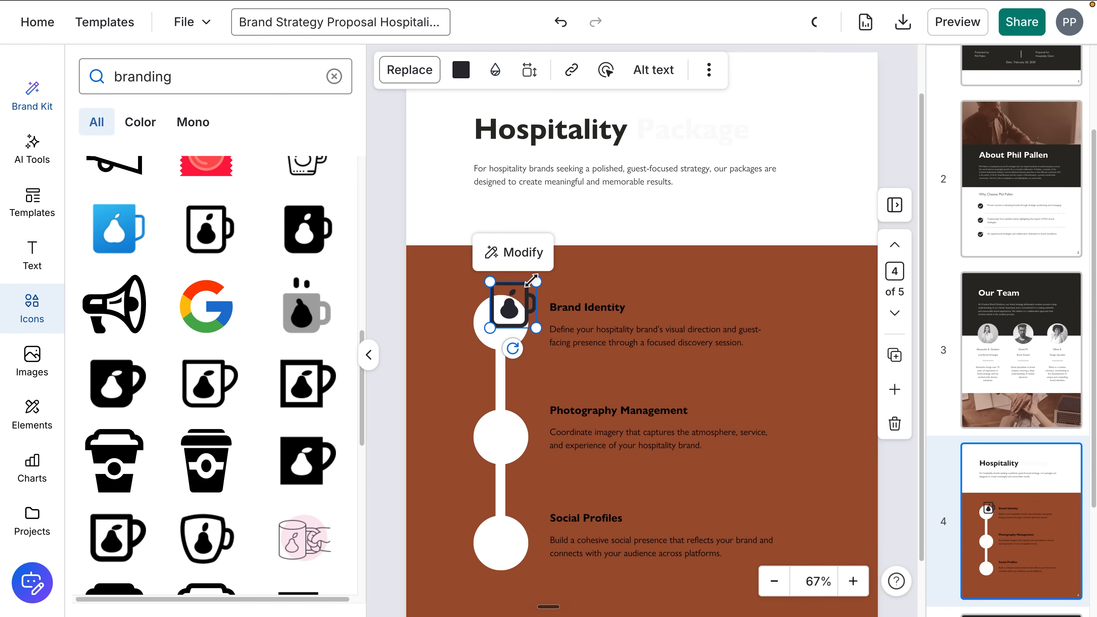
drag(533, 280, 504, 323)
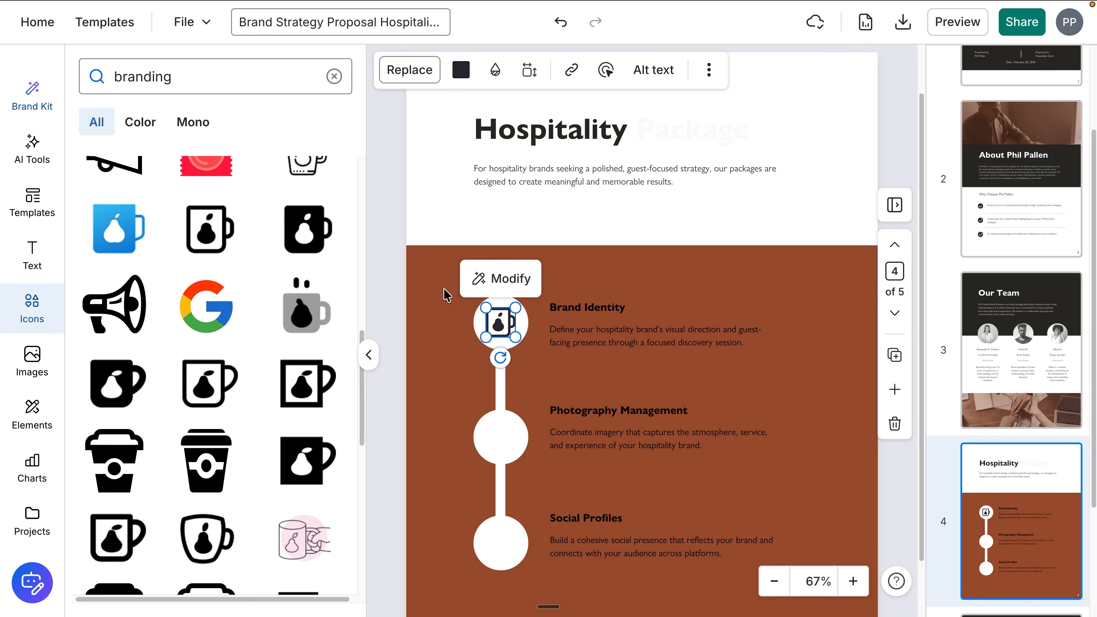
click(449, 235)
Step: Search the icons for "photography" and place an outlined camera icon in the circles beside Photography Management and Social Profiles
scroll(331, 242, down, 10)
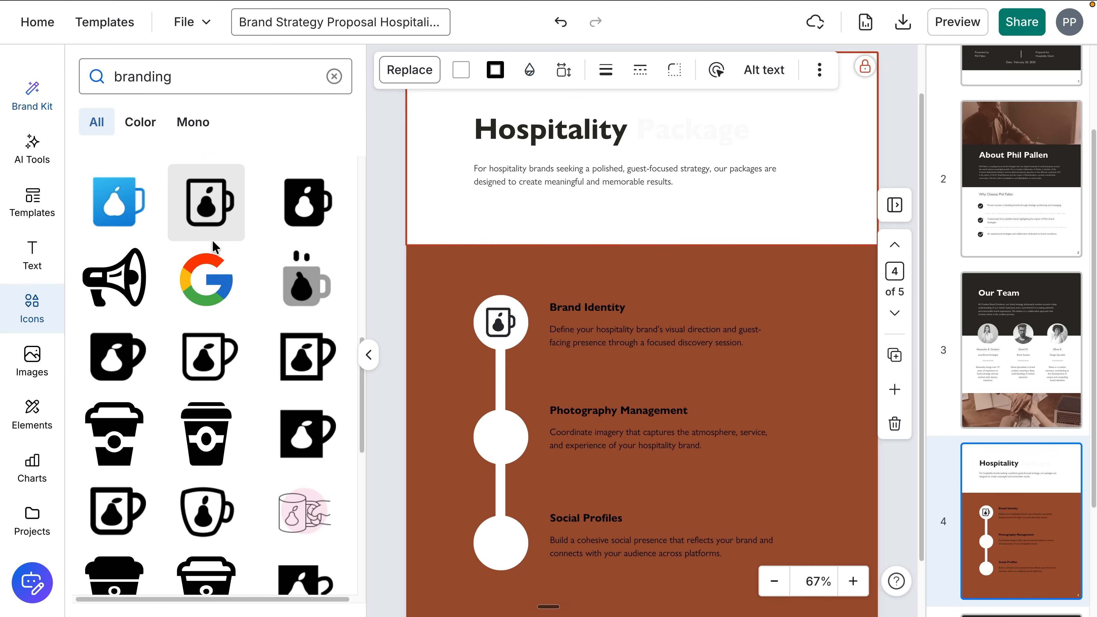
click(147, 76)
double_click(147, 75)
text(photography)
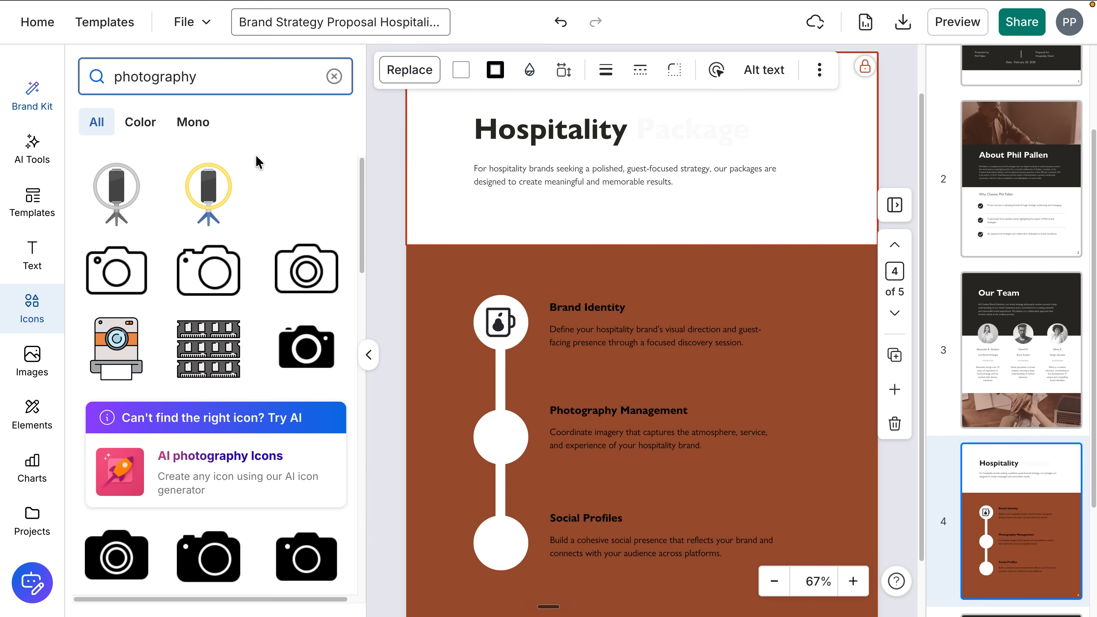
scroll(261, 163, down, 5)
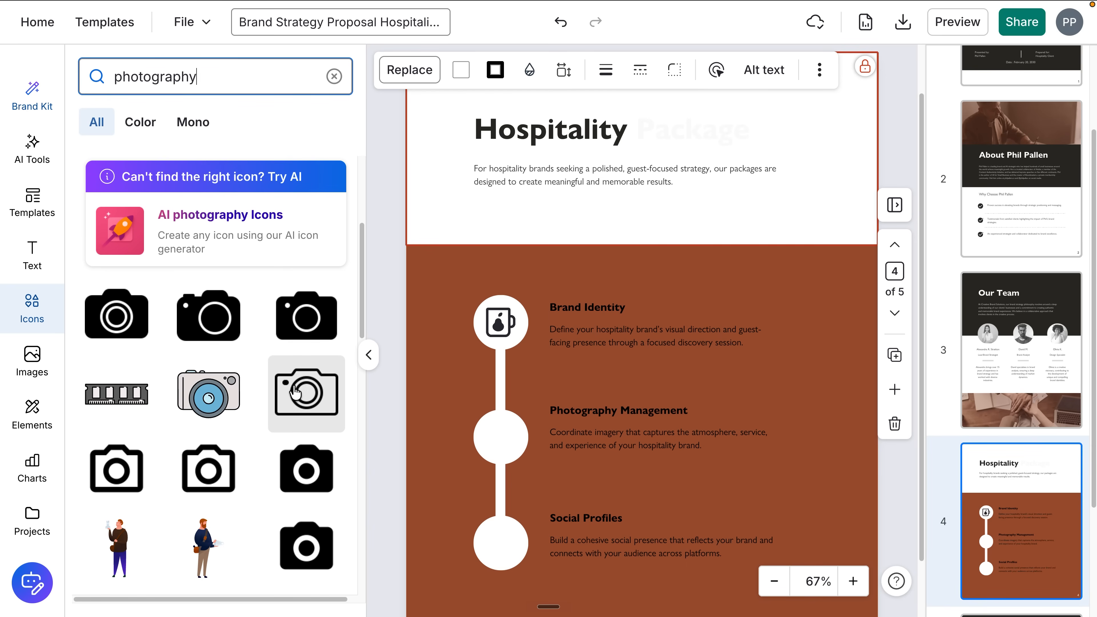
click(113, 465)
drag(512, 307, 501, 543)
key(super+d)
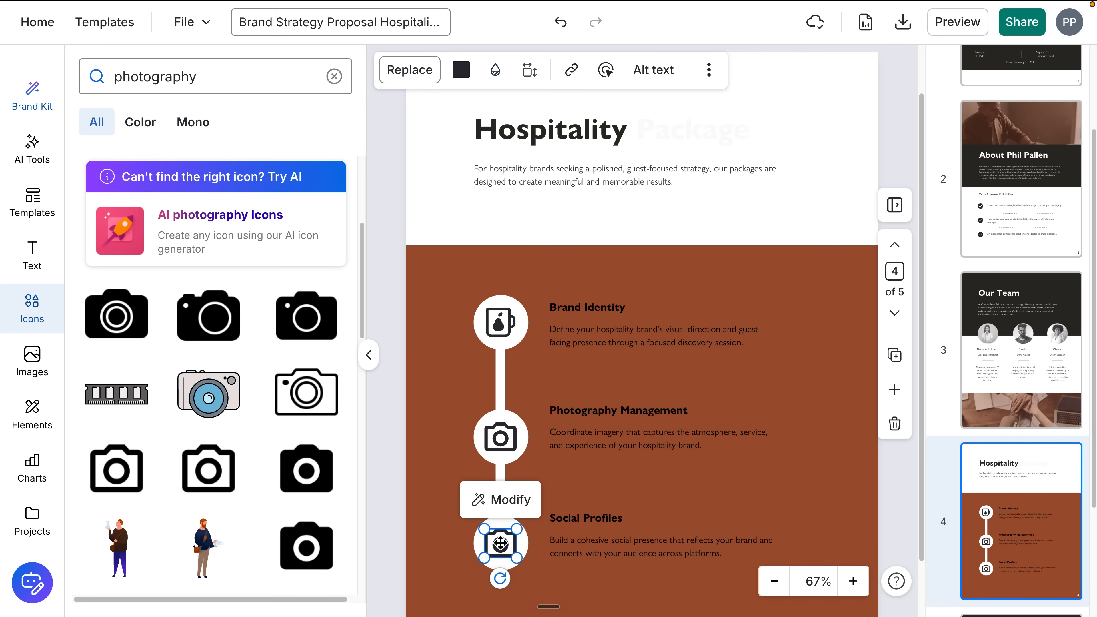
Step: Have AI suggest an alternative for the Social Profiles icon, and prompt it with "Make the text thicker" and "Make the icon weight thicker"
click(504, 503)
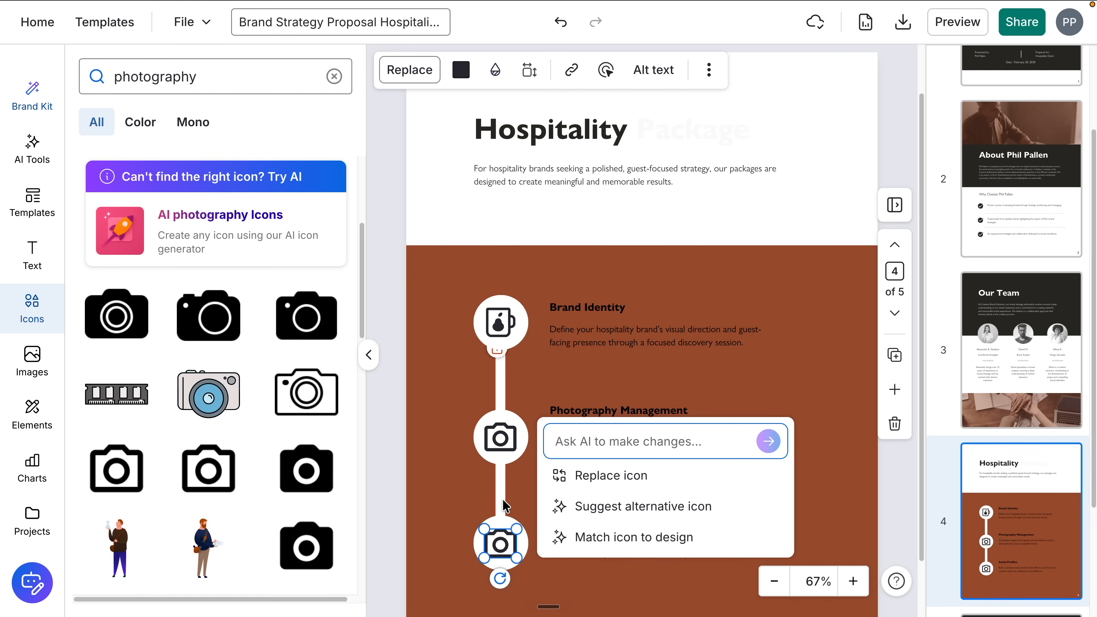
click(654, 510)
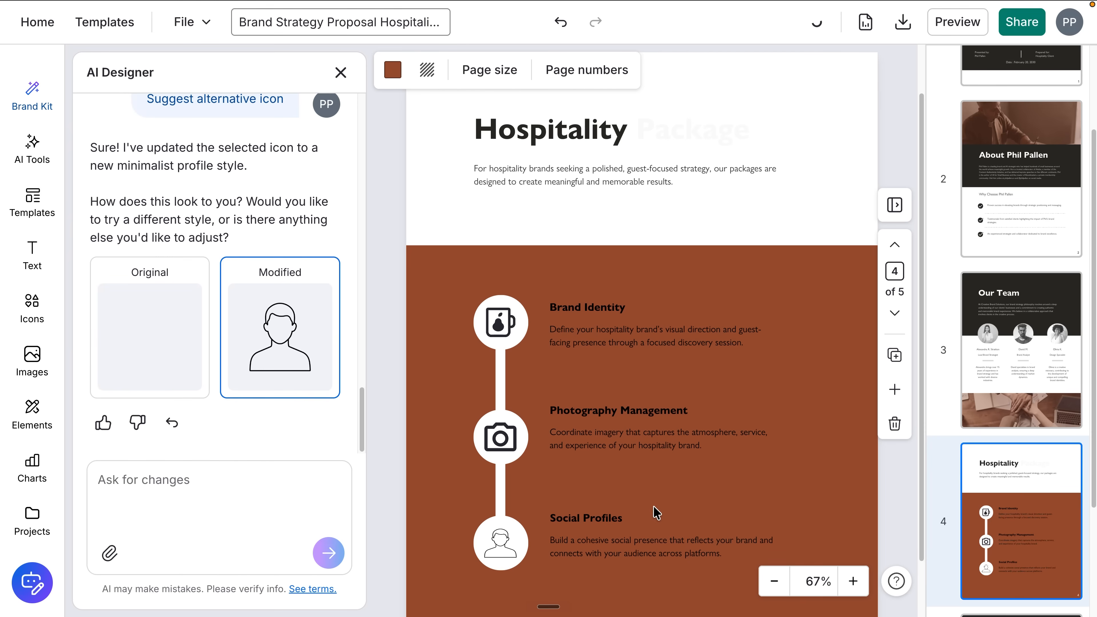
click(203, 483)
text(Ma)
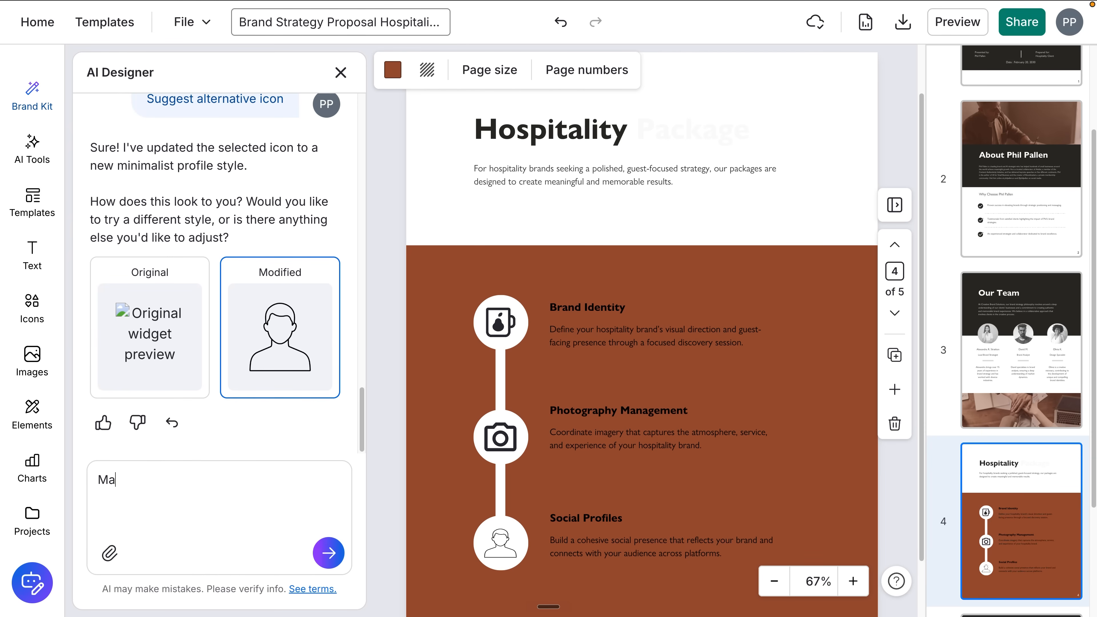
text(ke the text thicker)
key(Return)
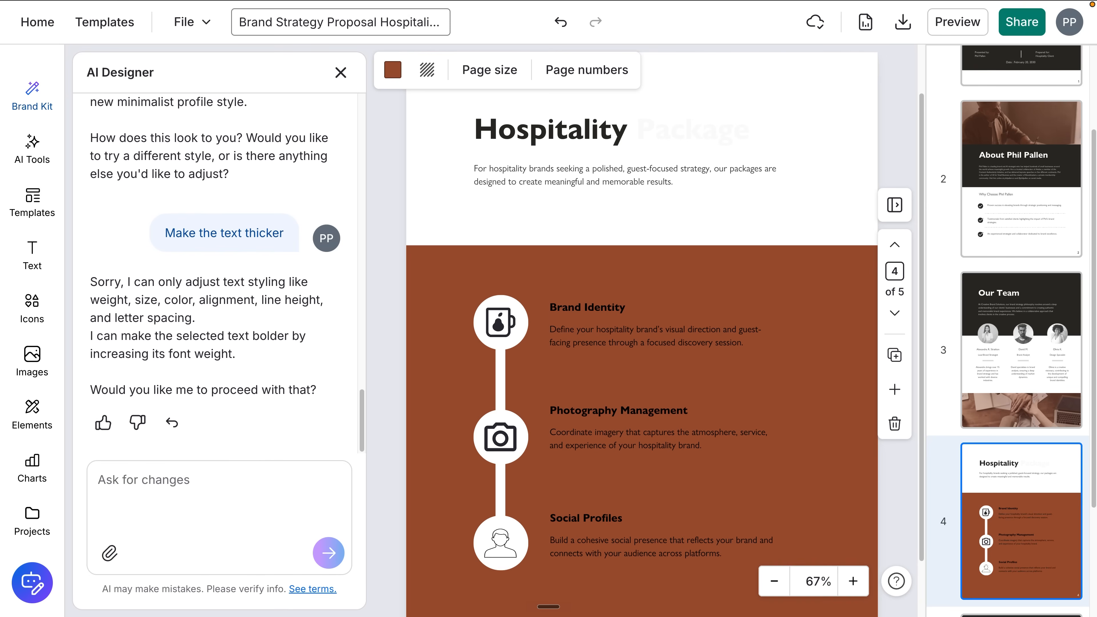
text(Make the icon weight thicker)
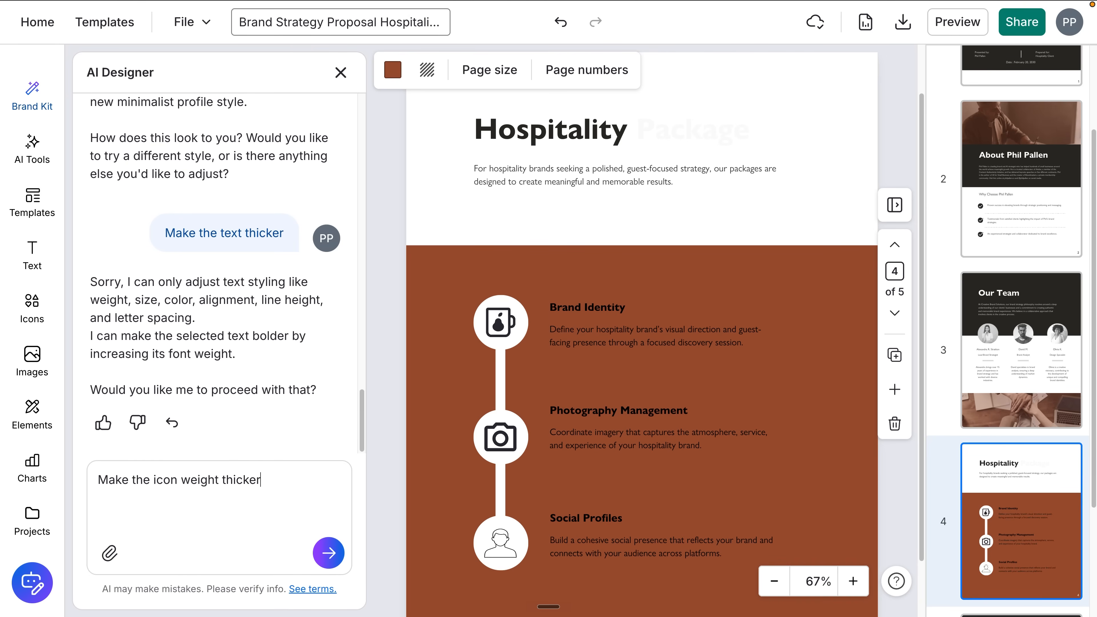
key(Return)
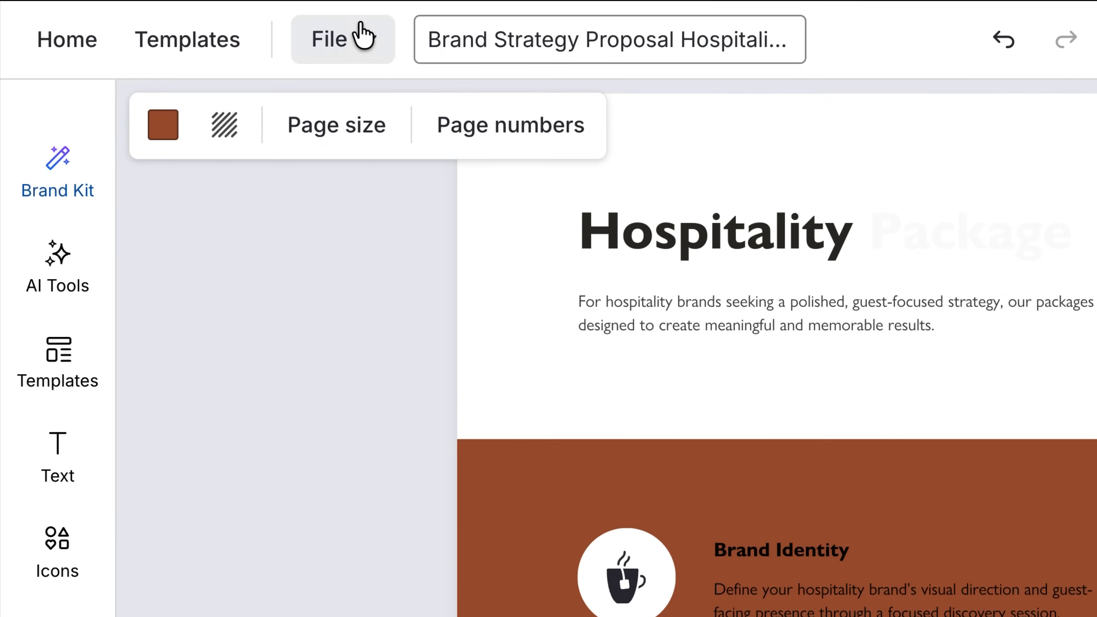
Step: Run the accessibility check on the design
click(362, 36)
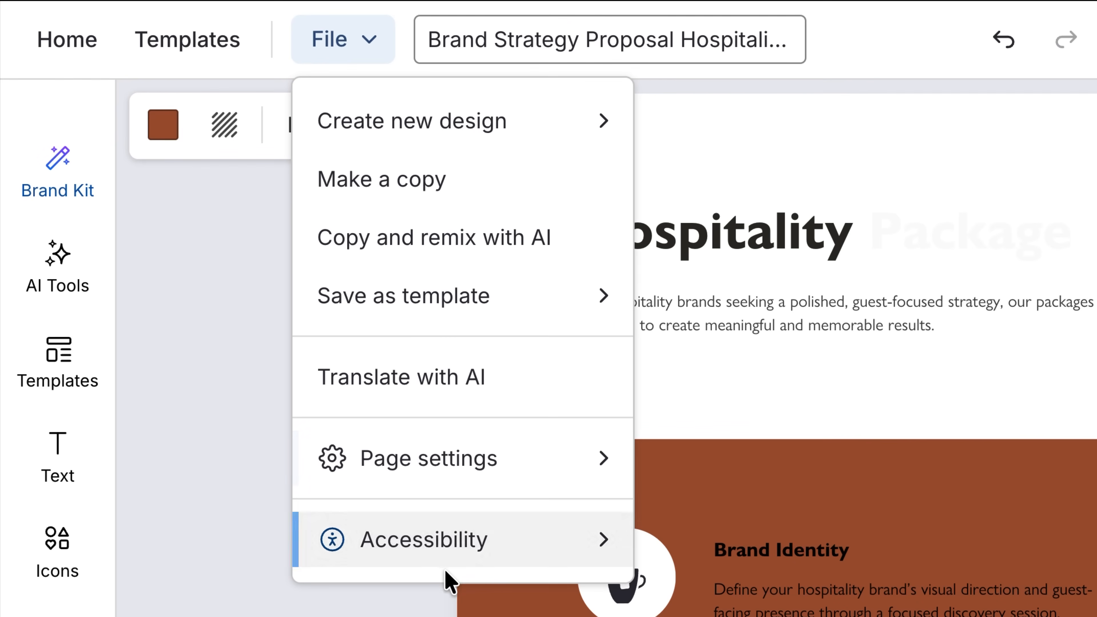
mouse_move(449, 566)
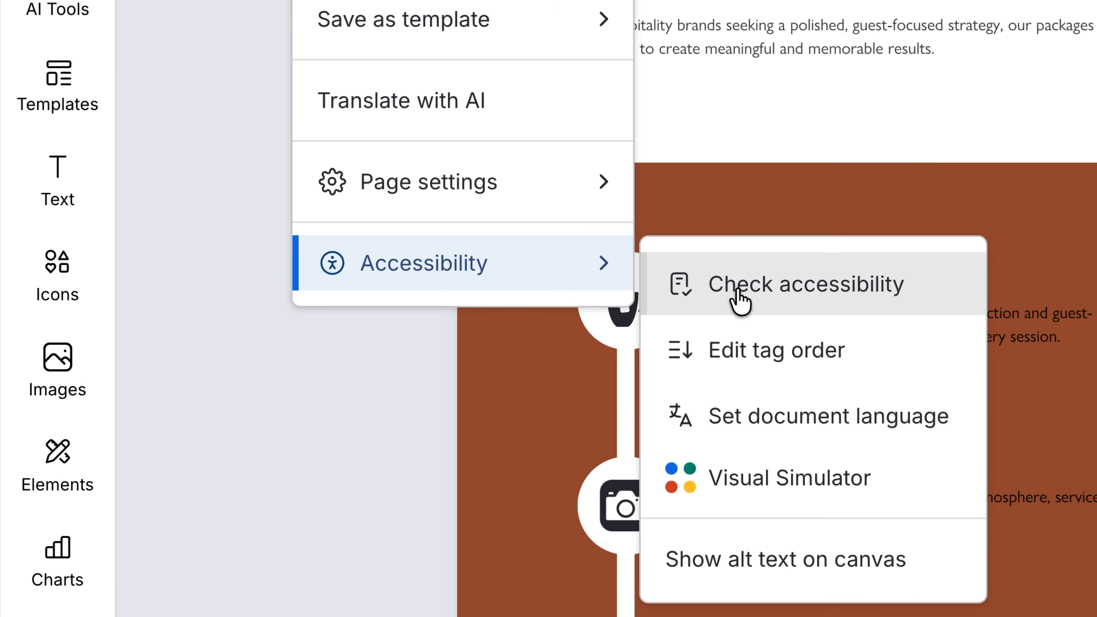
click(801, 298)
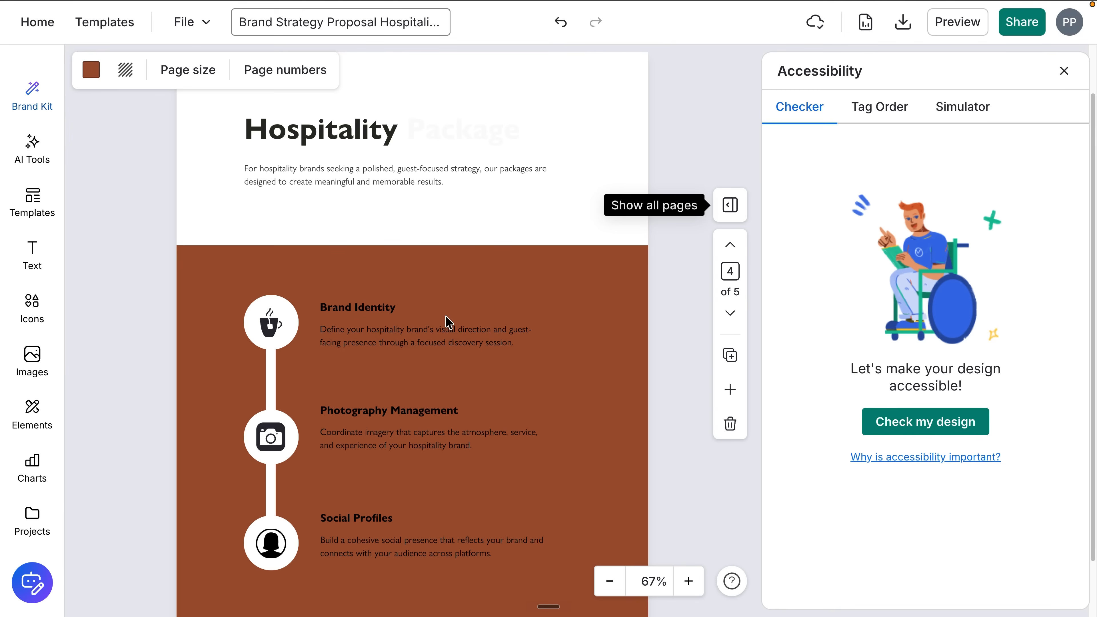
click(876, 414)
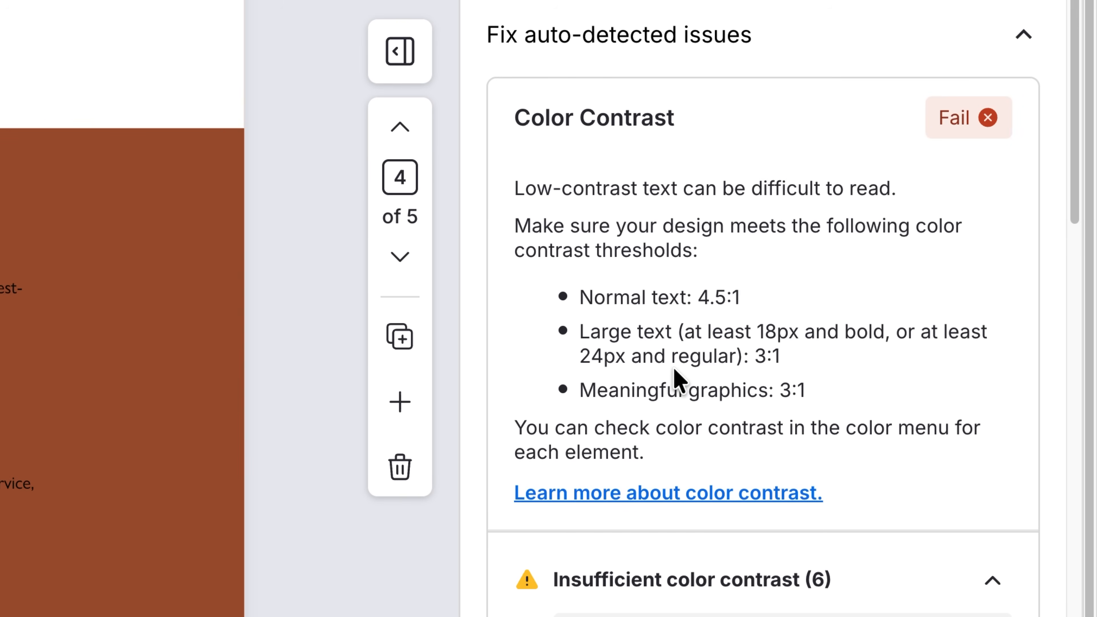
Step: Review the auto-detected color contrast and text size issues, collapse that section, and look through the manual review items
scroll(674, 368, down, 1)
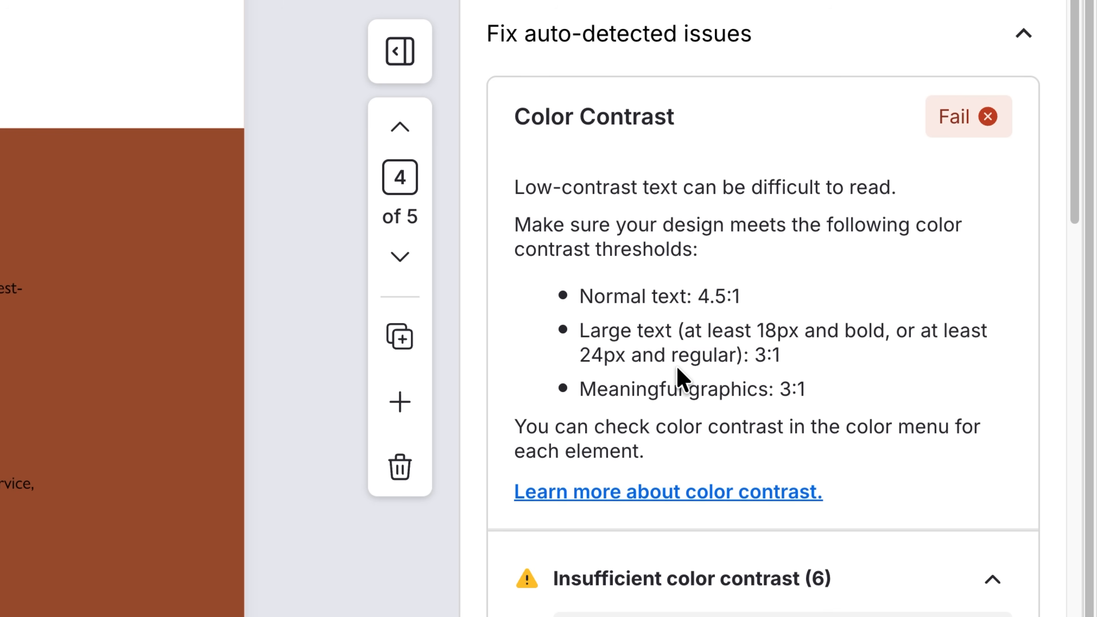
scroll(789, 319, down, 10)
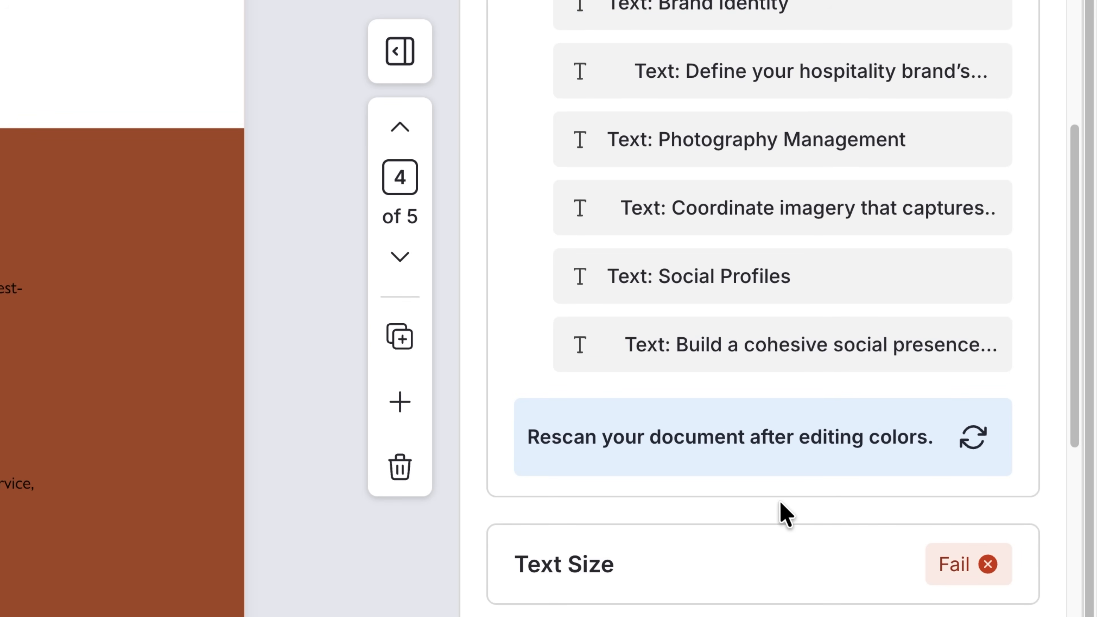
scroll(791, 514, down, 12)
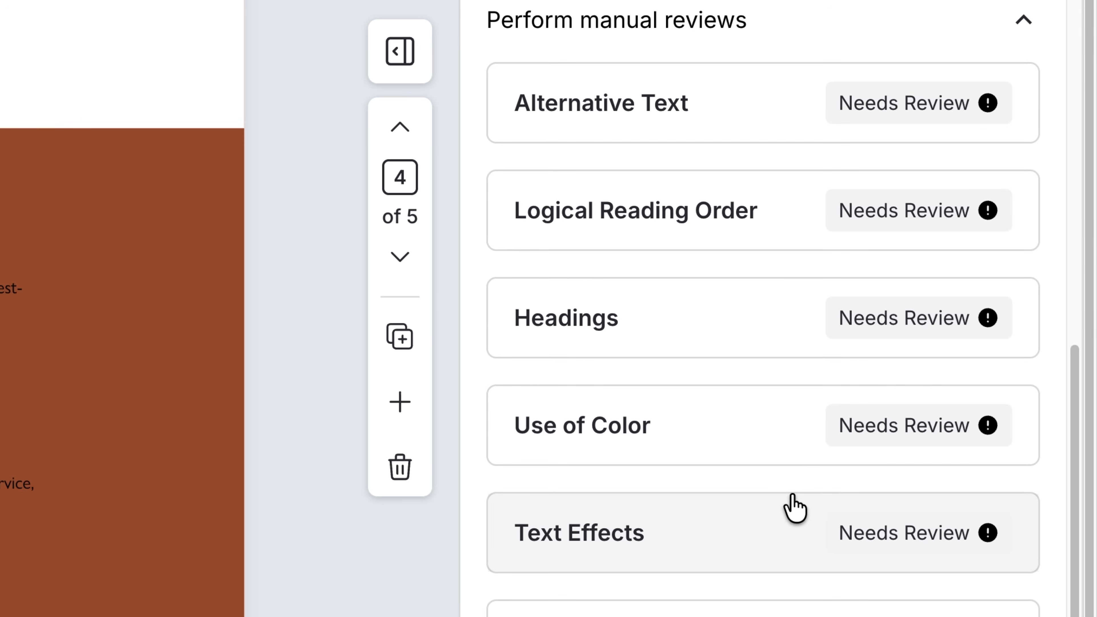
scroll(802, 504, up, 8)
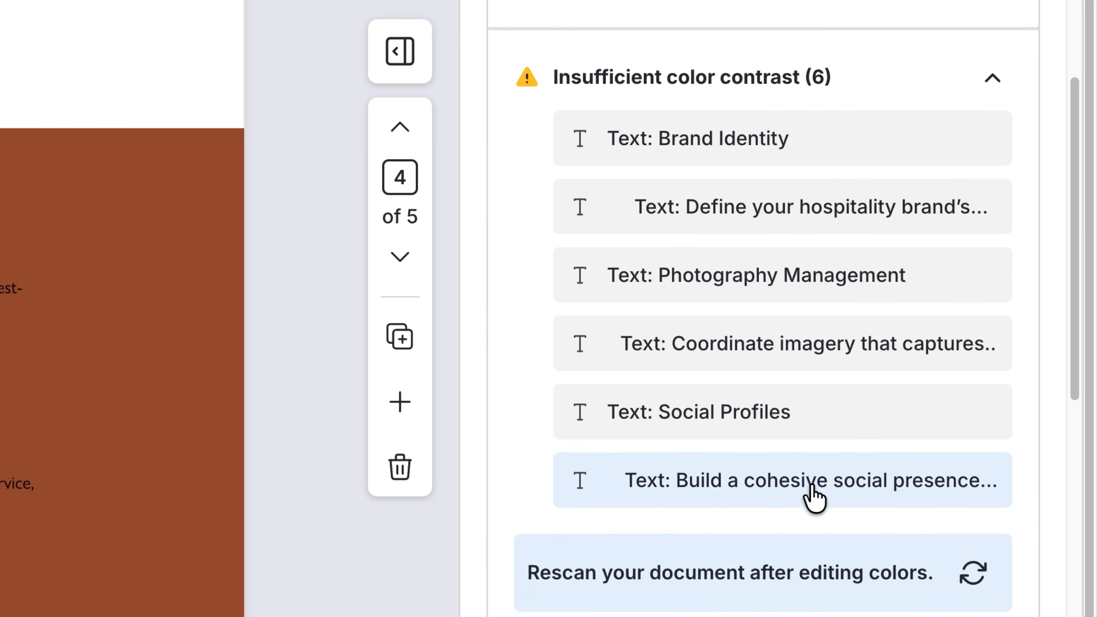
scroll(812, 497, up, 6)
click(613, 43)
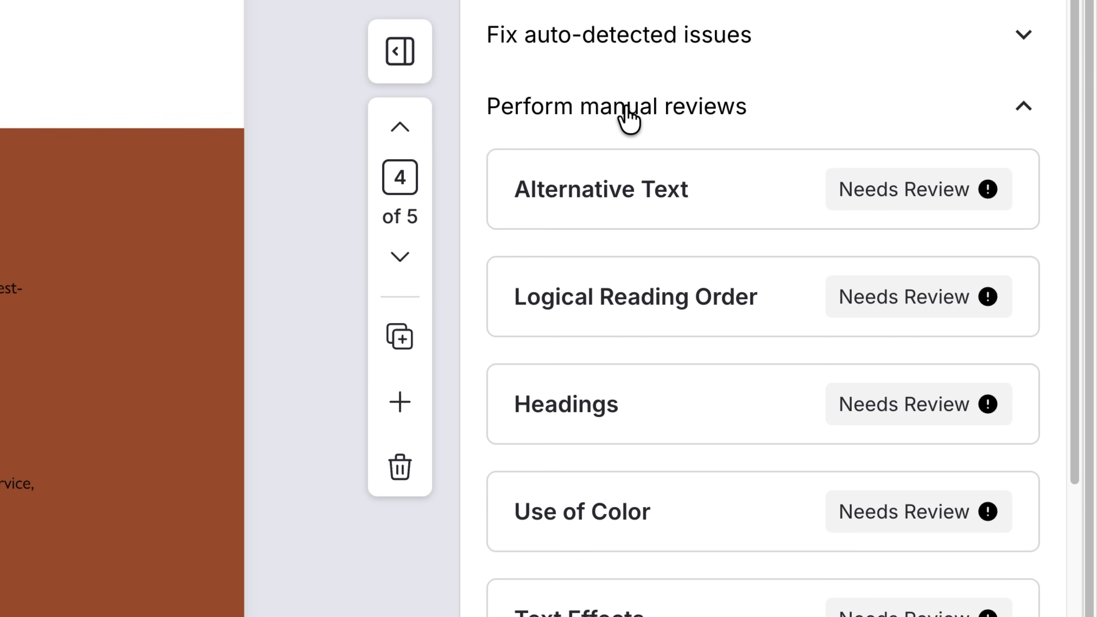
scroll(698, 143, down, 10)
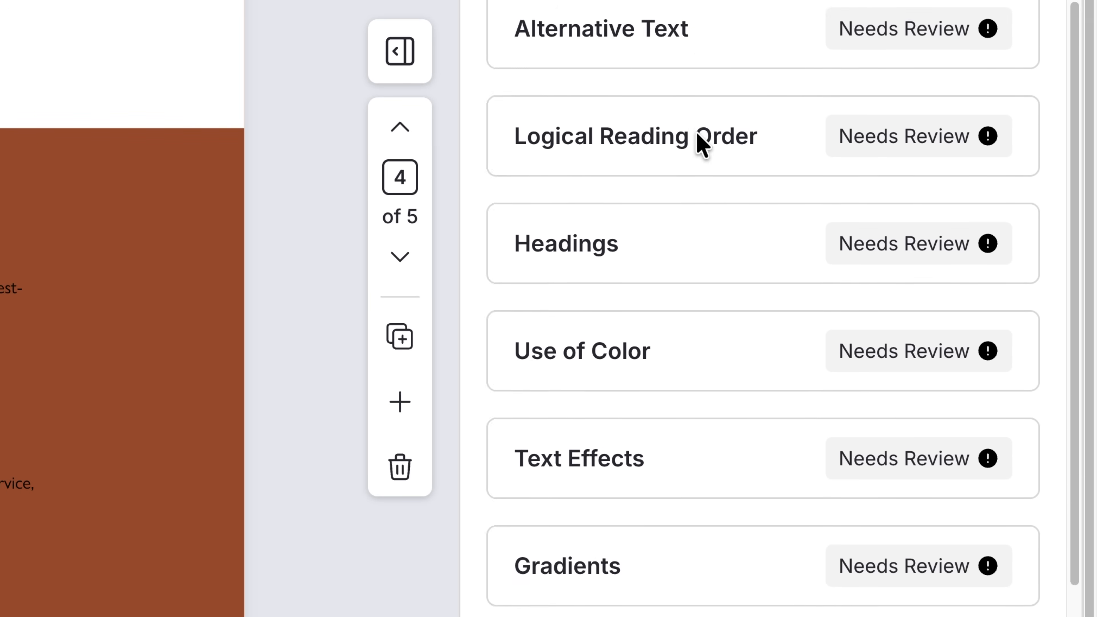
scroll(699, 147, up, 10)
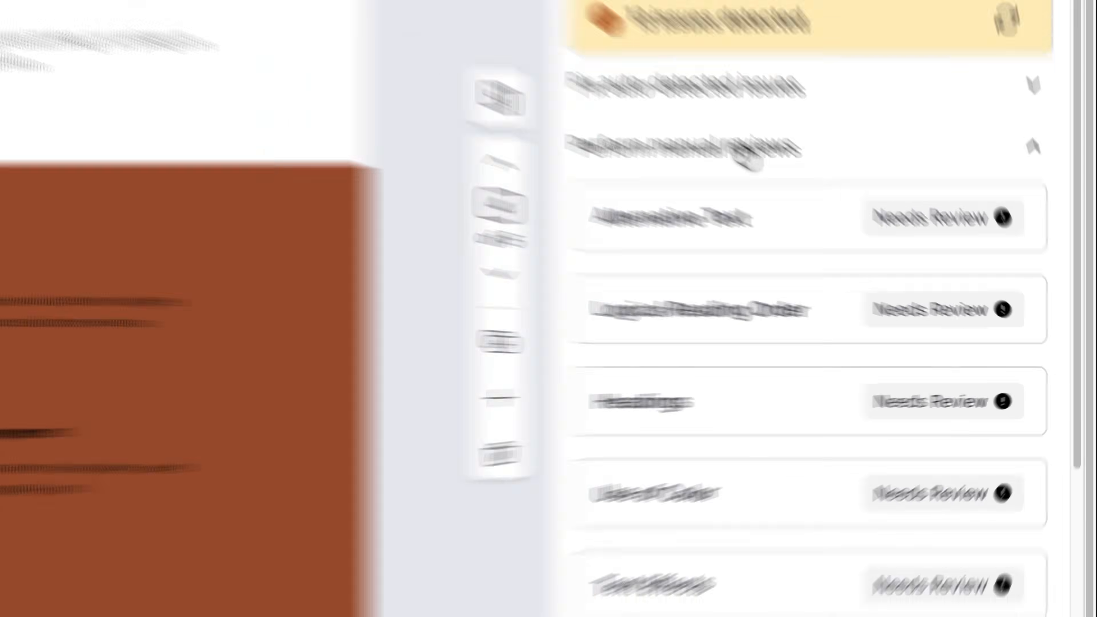
Step: View the tag order and preview page 4 in the Achromatopsia, Deuteranopia and Protanopia vision simulations
click(880, 108)
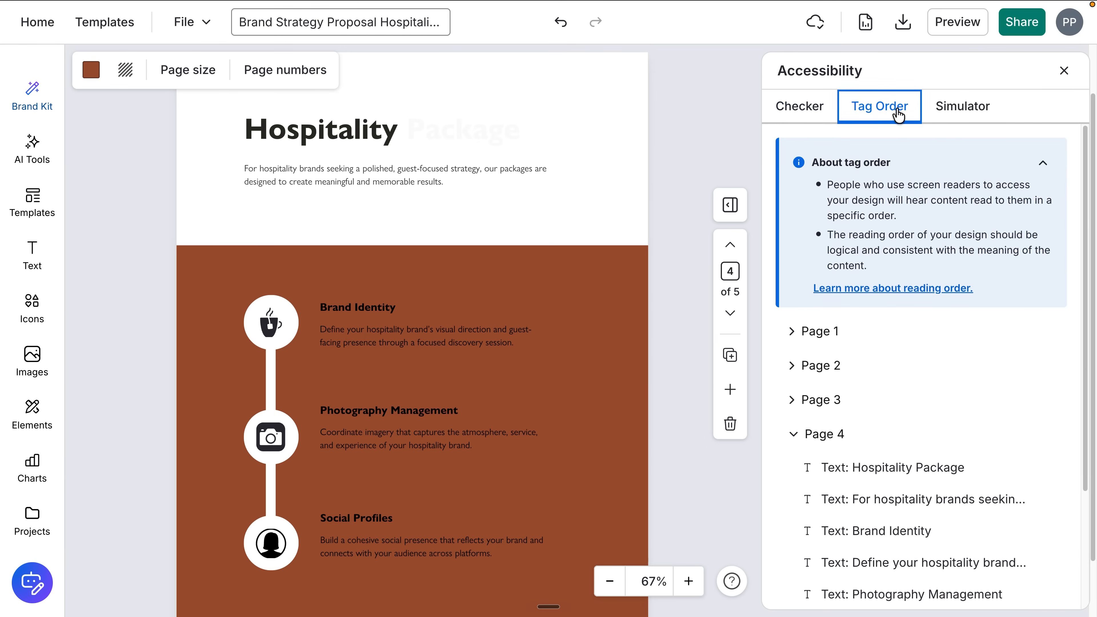
click(986, 114)
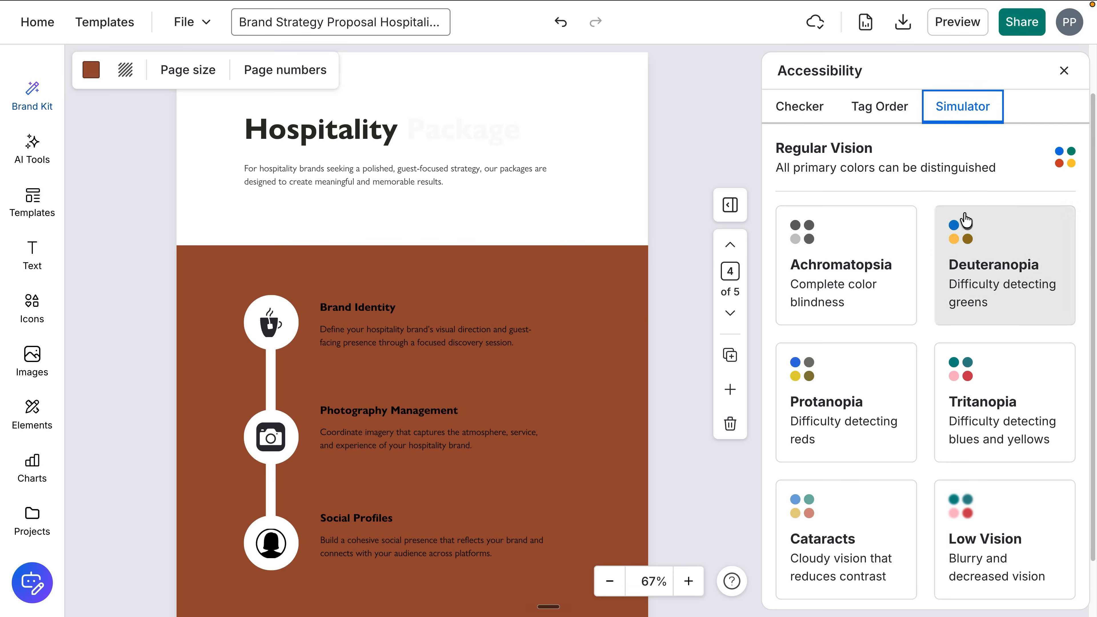
click(872, 244)
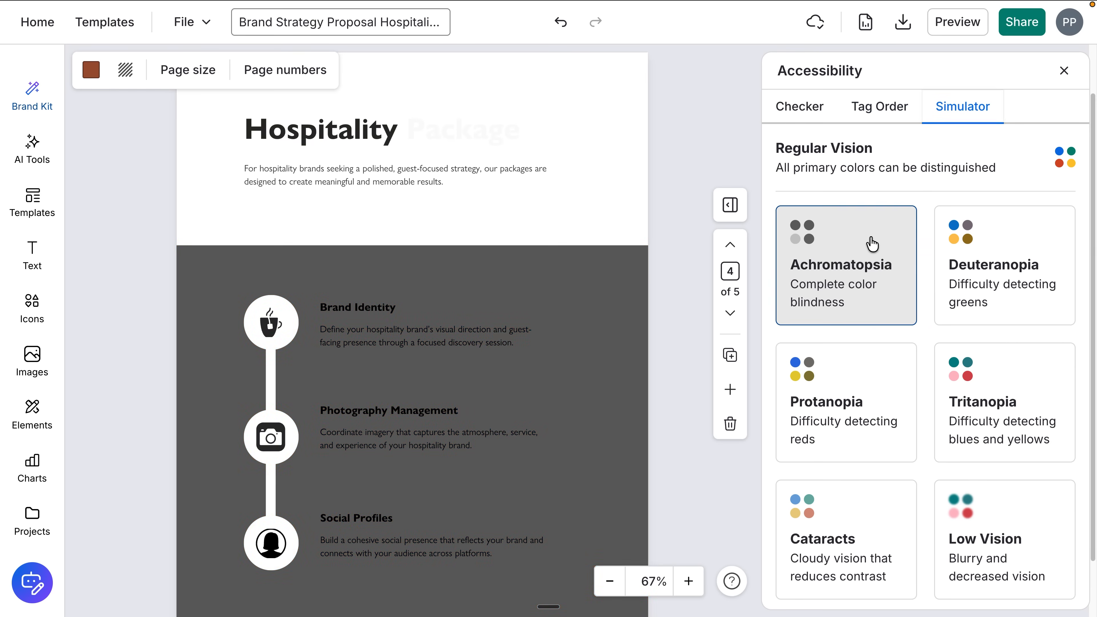
click(999, 252)
click(880, 383)
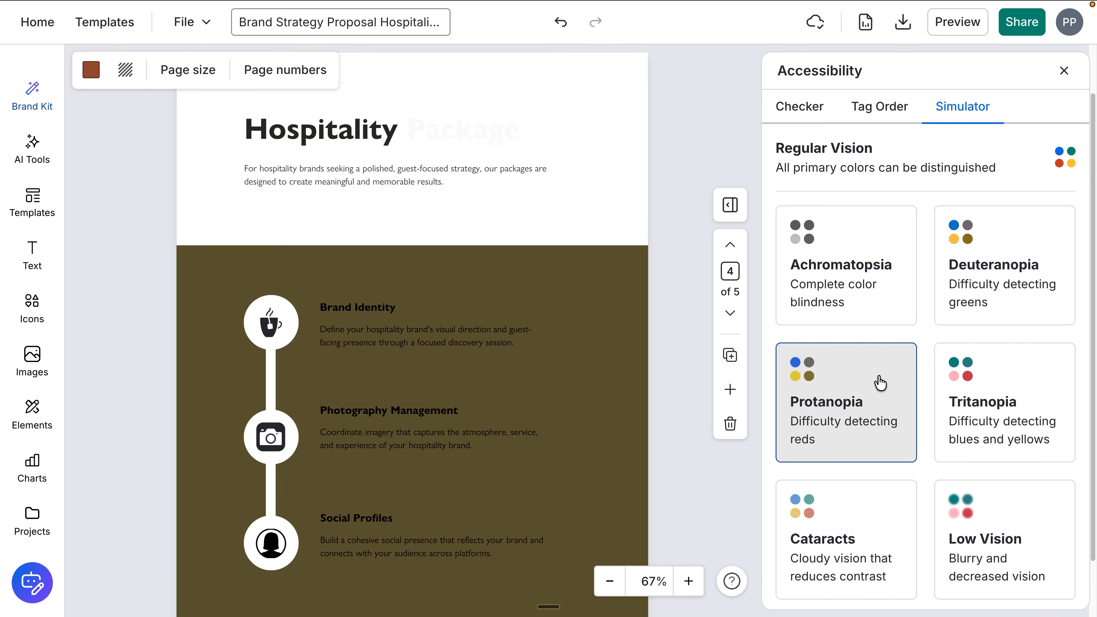
Step: Preview page 4 in the Tritanopia, Cataracts and Low Vision simulations
click(993, 379)
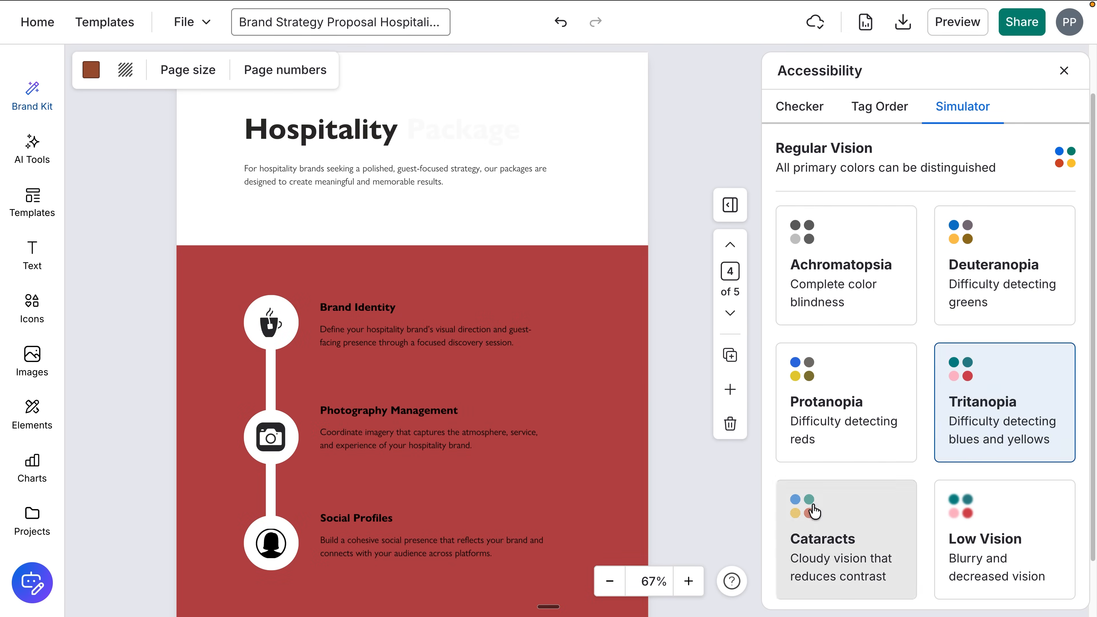
click(812, 517)
click(966, 524)
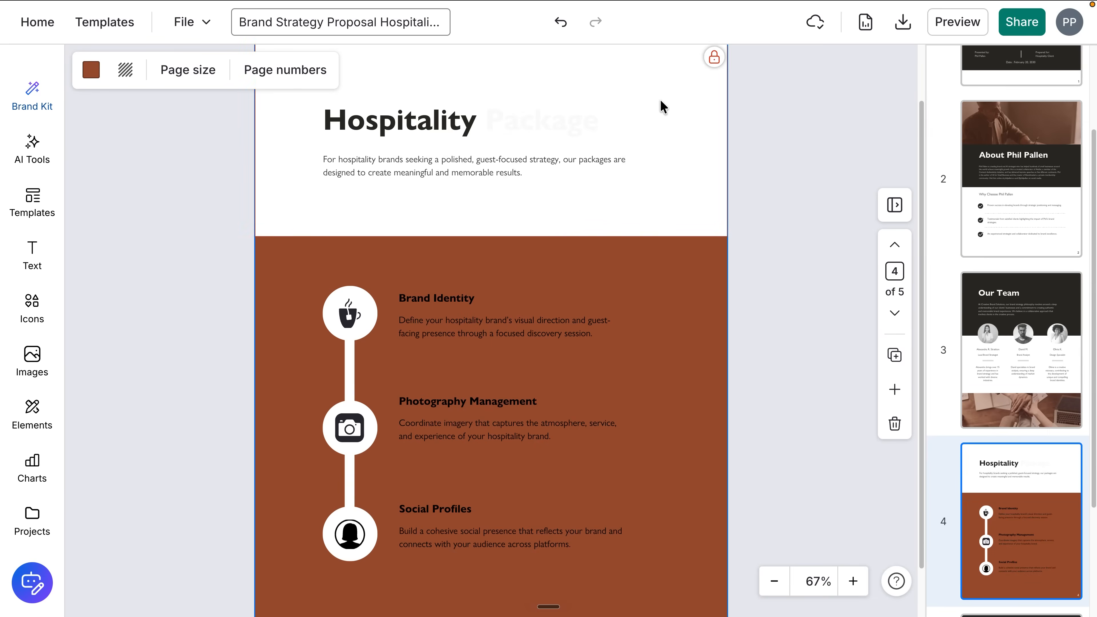
Step: Recolor the whole "Hospitality Package" heading on page 4 with the brand kit's dark color #2D2A25
click(534, 122)
click(535, 122)
click(91, 70)
click(107, 324)
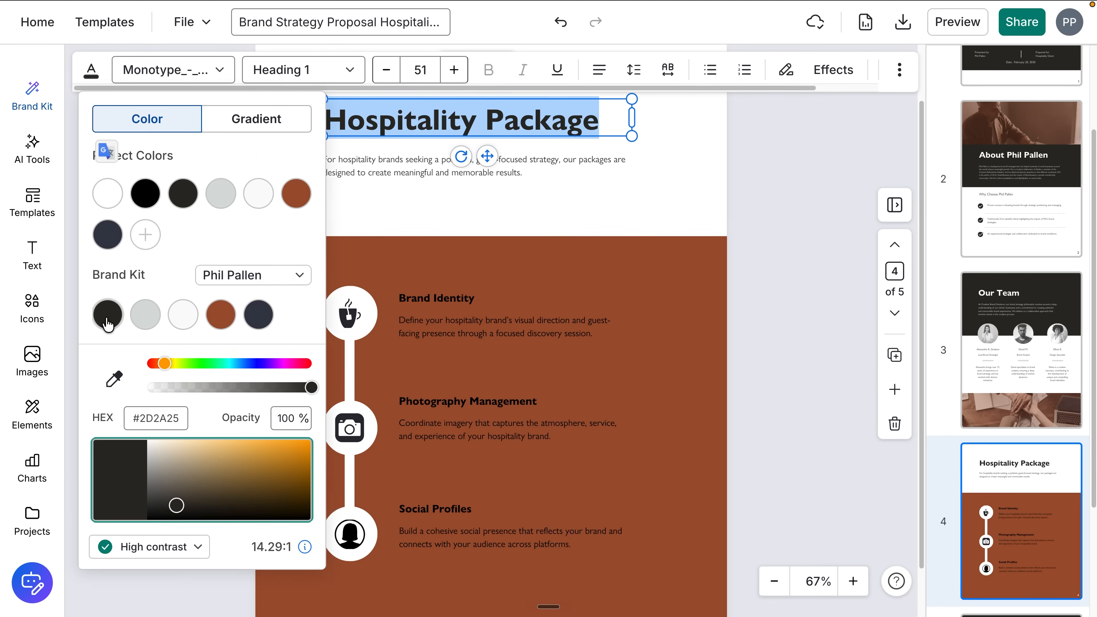
click(729, 169)
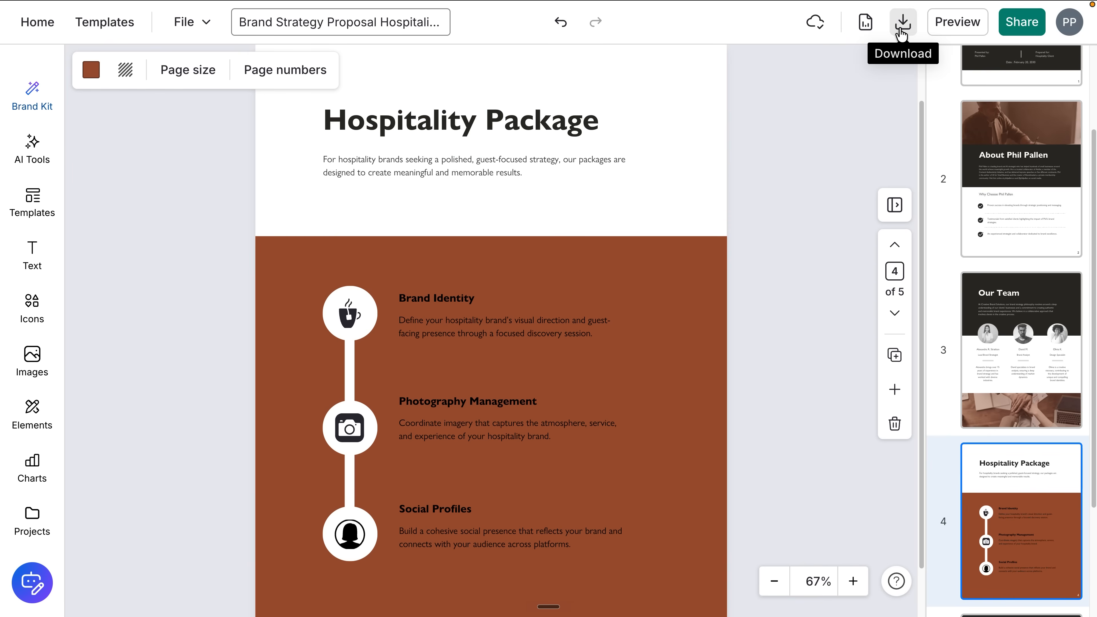
Step: Download all pages of the proposal as a PDF
click(902, 30)
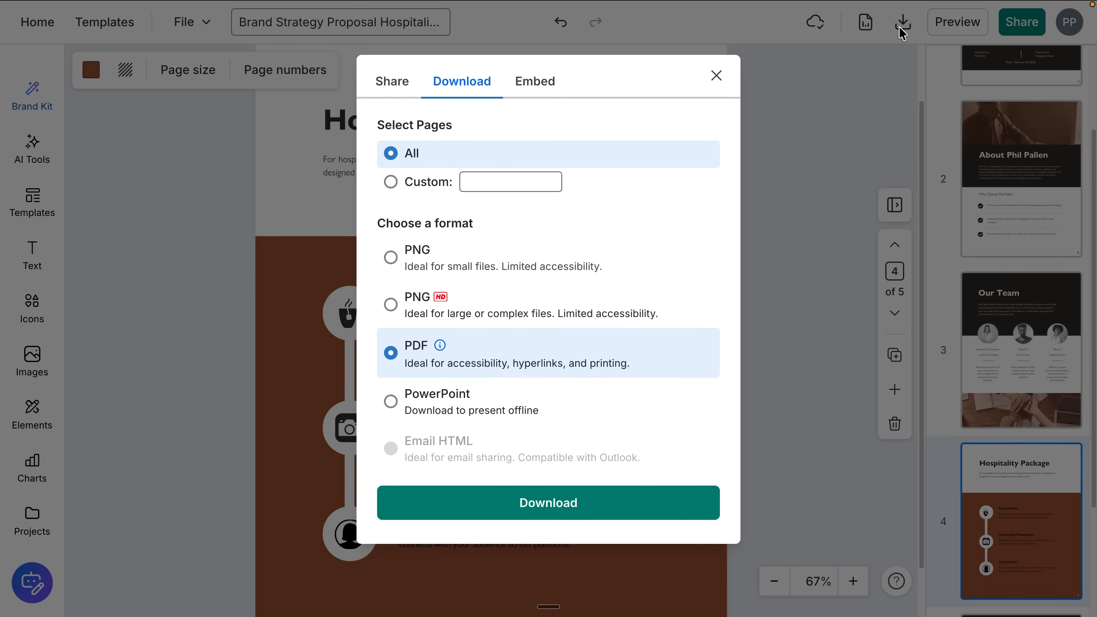
click(633, 503)
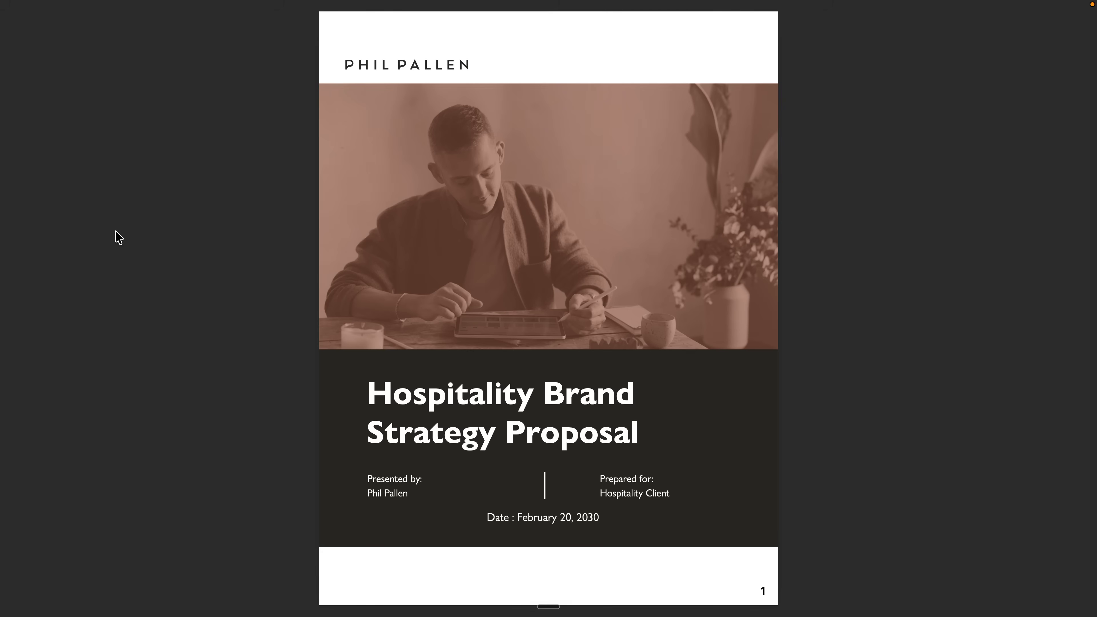
Step: Page through the exported PDF from the cover to the Investment page, return to the cover, and go through the pages again
key(Down)
key(Down)
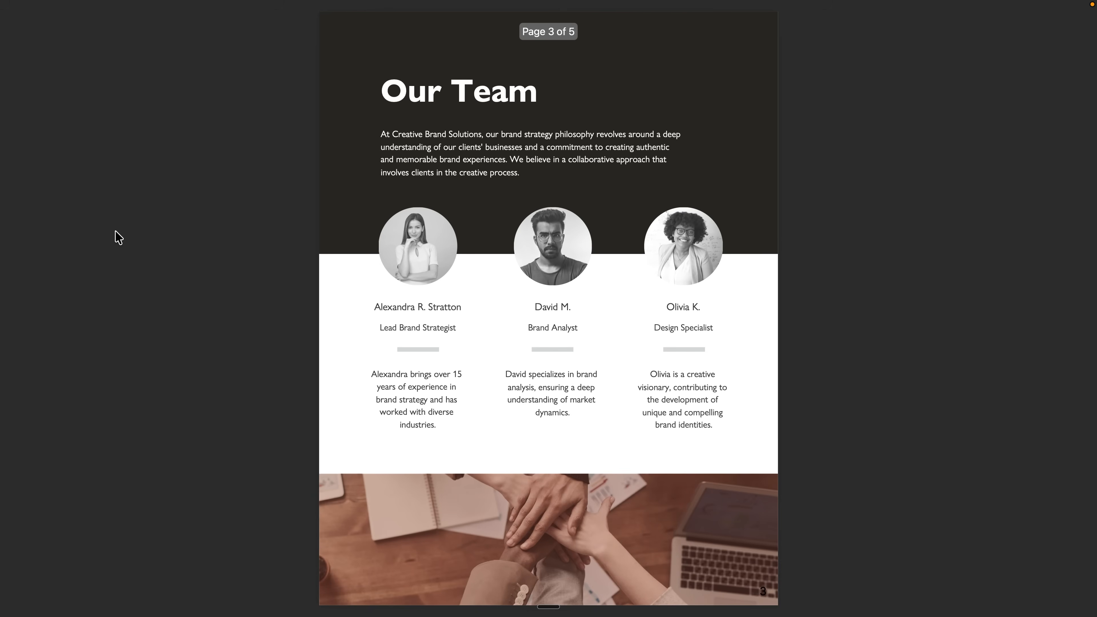
key(Down)
key(Down)
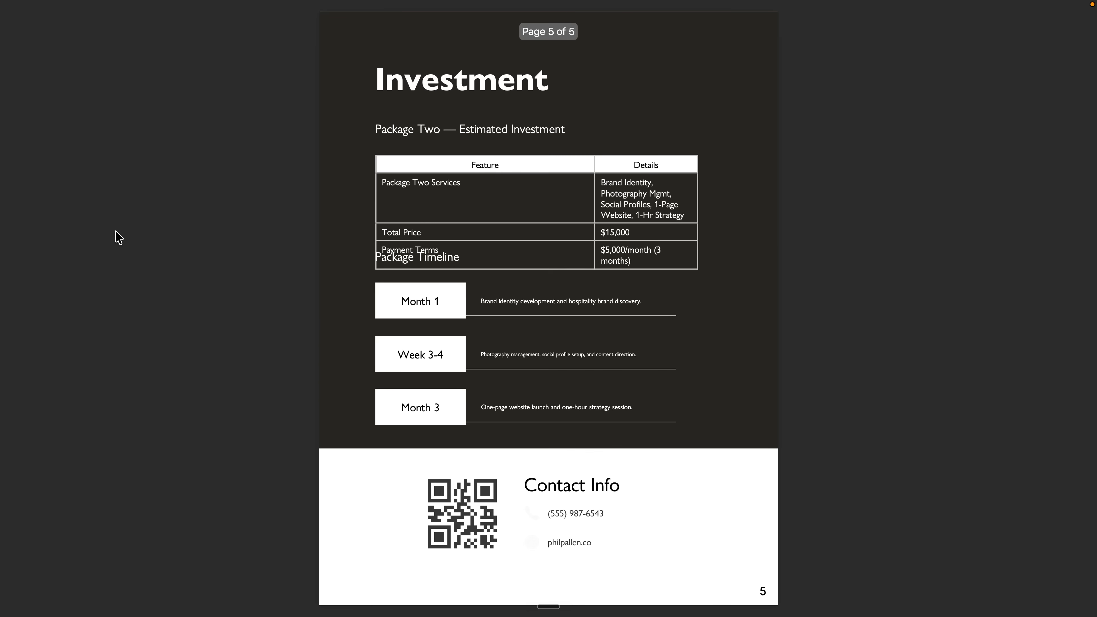
key(Up)
key(Up)
key(Up)
key(Up)
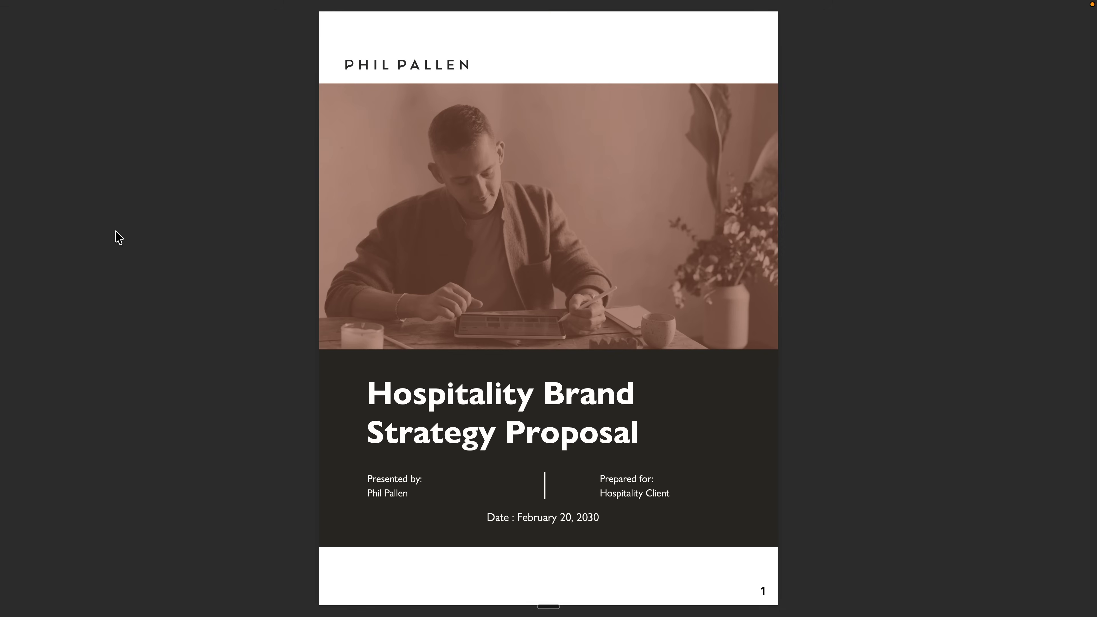
key(Right)
key(Right)
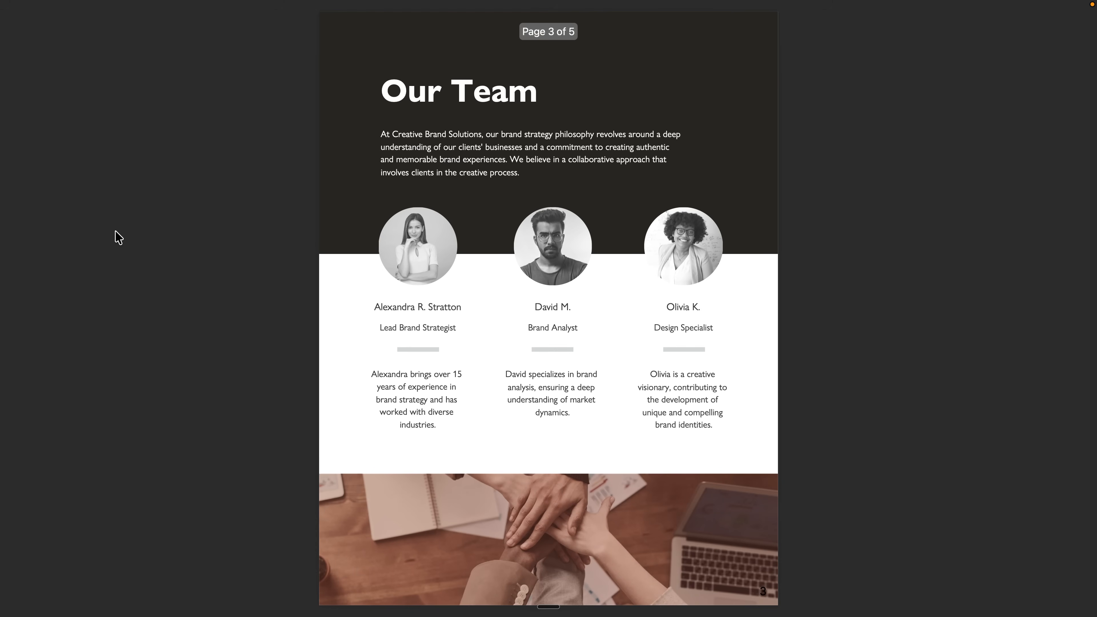
key(Right)
key(Right)
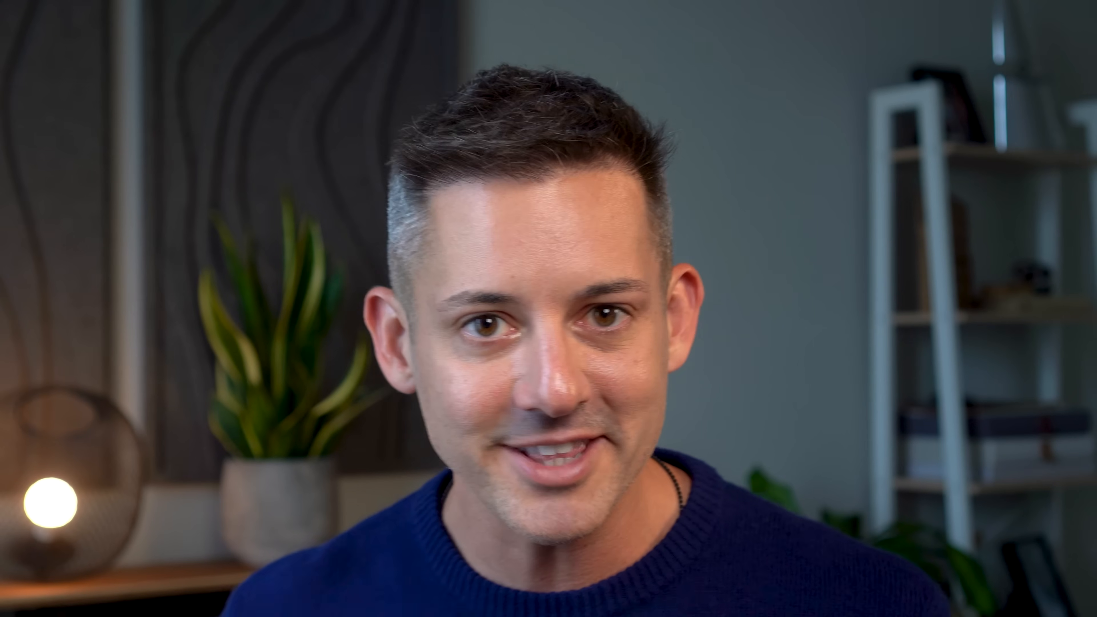